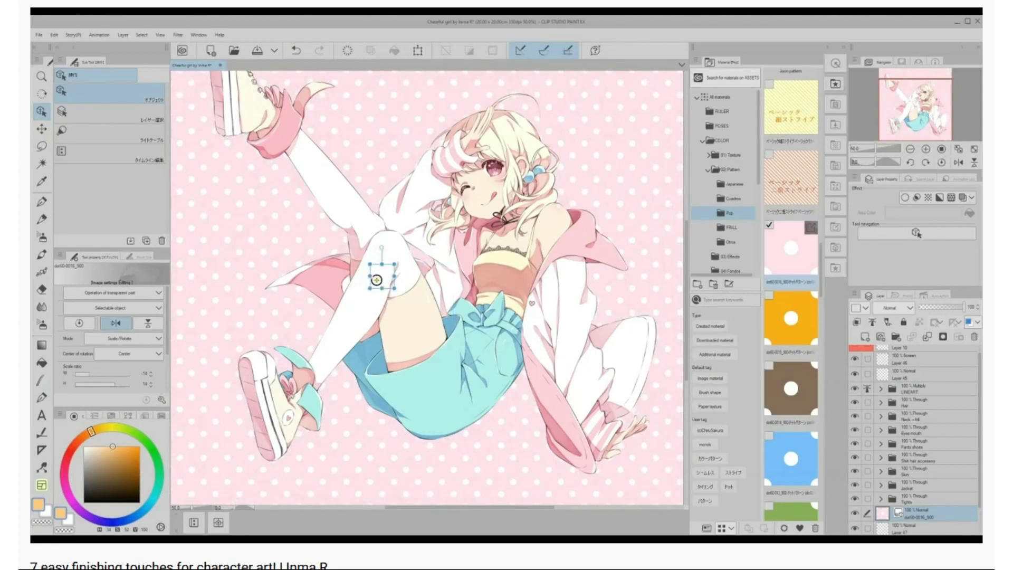
Step: Move the Shadow layer above the pattern layer and shade the top of both irises darker
{"action": "left_click", "coordinate": [903, 514]}
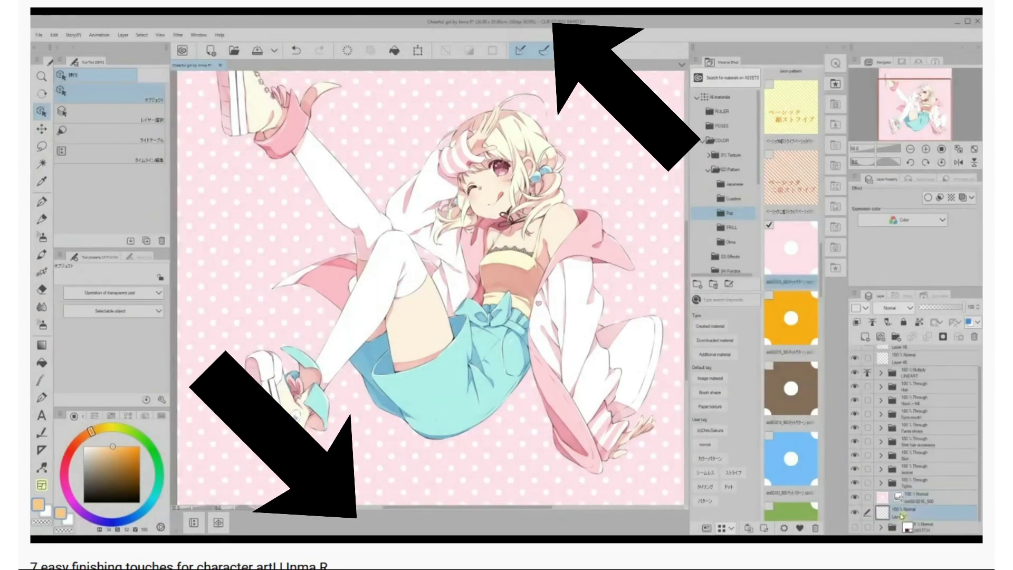
{"action": "left_click_drag", "start_coordinate": [904, 516], "coordinate": [897, 496]}
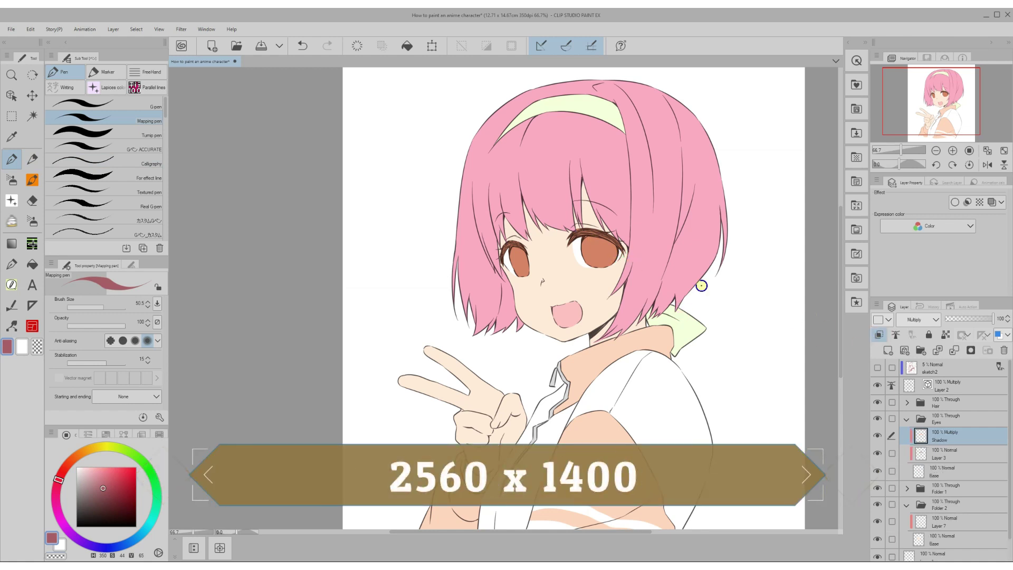
{"action": "mouse_move", "coordinate": [616, 258]}
{"action": "left_mouse_down"}
{"action": "mouse_move", "coordinate": [577, 252]}
{"action": "mouse_move", "coordinate": [618, 246]}
{"action": "mouse_move", "coordinate": [600, 237]}
{"action": "mouse_move", "coordinate": [576, 246]}
{"action": "left_mouse_up"}
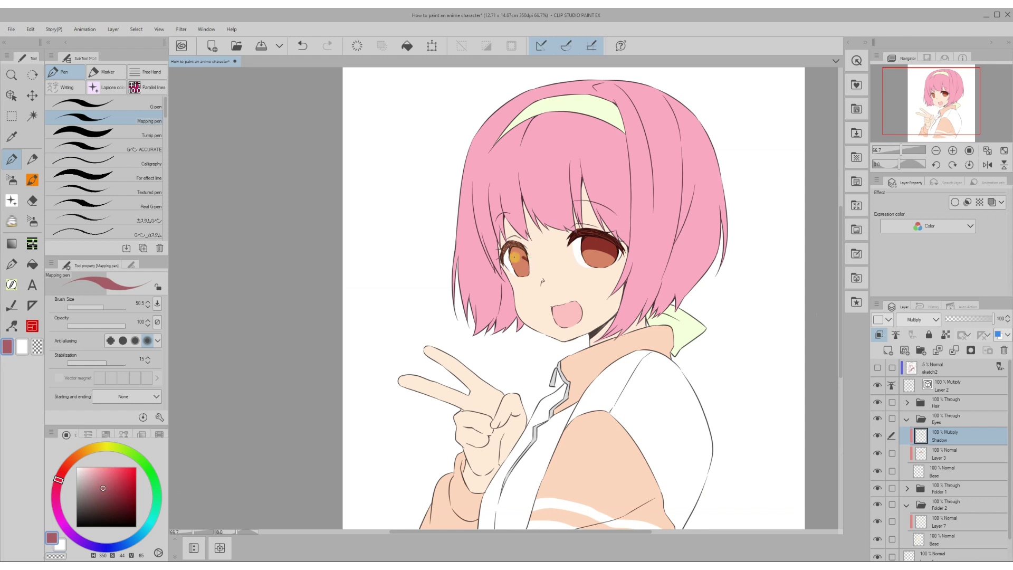
{"action": "mouse_move", "coordinate": [514, 257]}
{"action": "left_mouse_down"}
{"action": "mouse_move", "coordinate": [523, 255]}
{"action": "mouse_move", "coordinate": [511, 256]}
{"action": "left_mouse_up"}
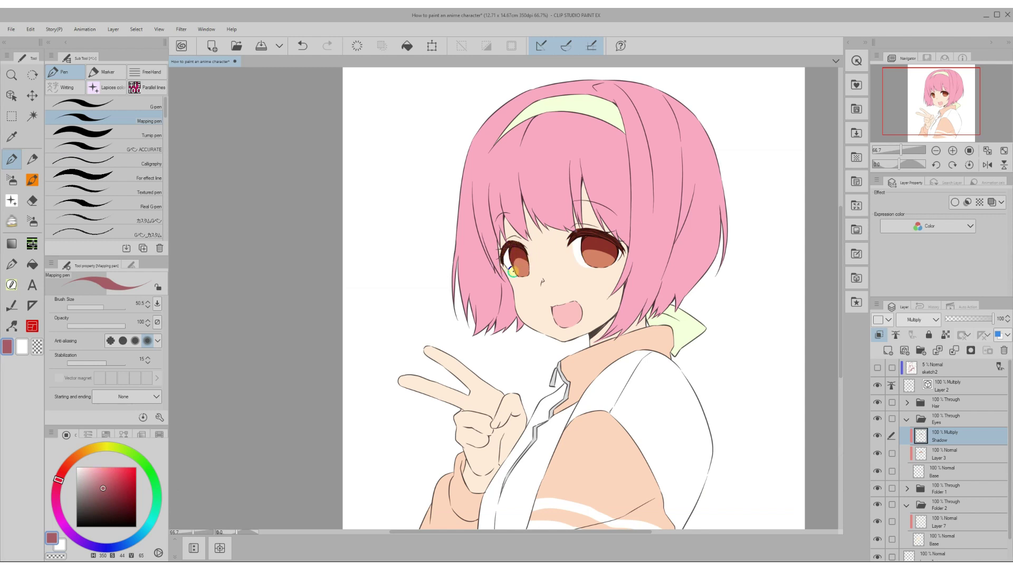
{"action": "mouse_move", "coordinate": [582, 252]}
{"action": "left_mouse_down"}
{"action": "mouse_move", "coordinate": [617, 260]}
{"action": "mouse_move", "coordinate": [504, 255]}
{"action": "mouse_move", "coordinate": [528, 261]}
{"action": "mouse_move", "coordinate": [509, 264]}
{"action": "mouse_move", "coordinate": [579, 256]}
{"action": "left_mouse_up"}
{"action": "key", "text": "b"}
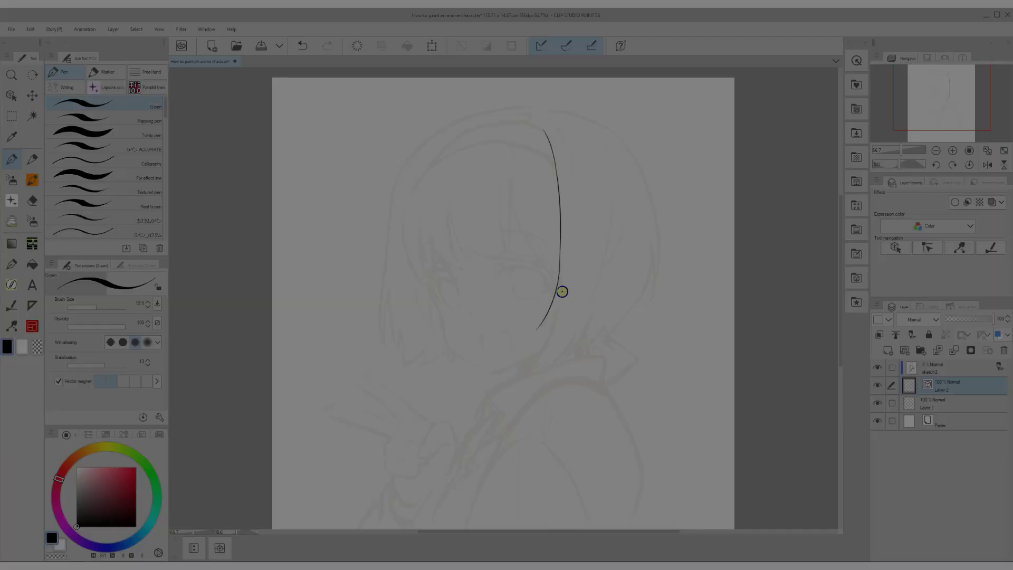
Step: Ink two curved hair lines, then flat-fill the hair, mouth, peach jacket and yellow headband
{"action": "left_click_drag", "start_coordinate": [562, 294], "coordinate": [527, 364]}
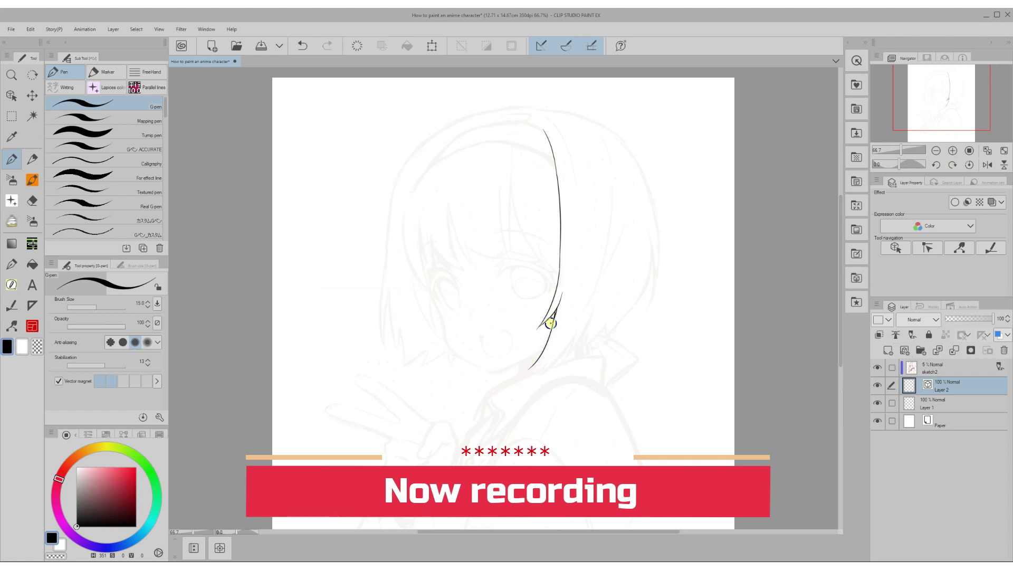
{"action": "mouse_move", "coordinate": [577, 330]}
{"action": "left_mouse_down"}
{"action": "mouse_move", "coordinate": [545, 368]}
{"action": "mouse_move", "coordinate": [552, 360]}
{"action": "mouse_move", "coordinate": [528, 371]}
{"action": "mouse_move", "coordinate": [548, 354]}
{"action": "mouse_move", "coordinate": [522, 372]}
{"action": "left_mouse_up"}
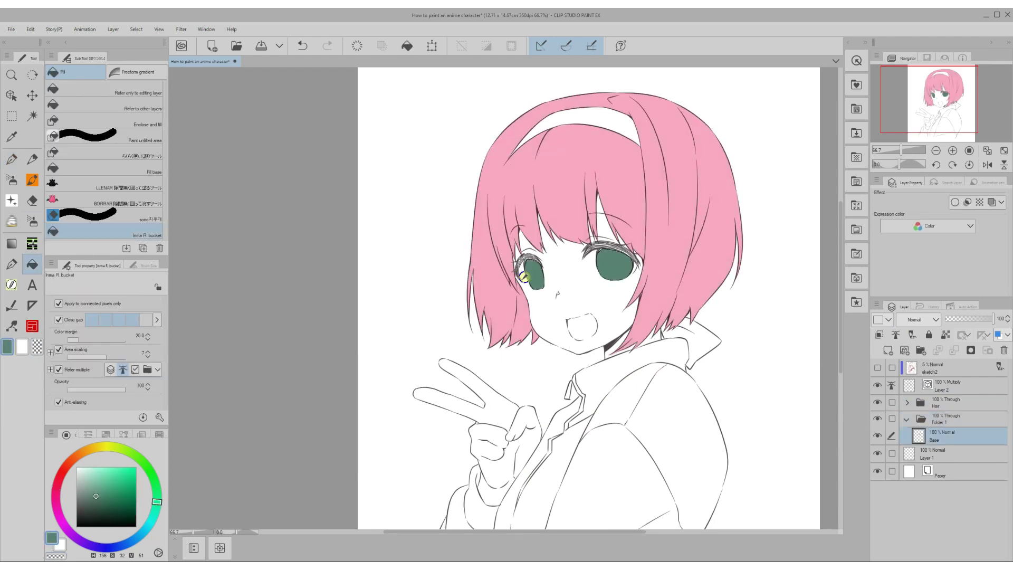
{"action": "left_click", "coordinate": [581, 329]}
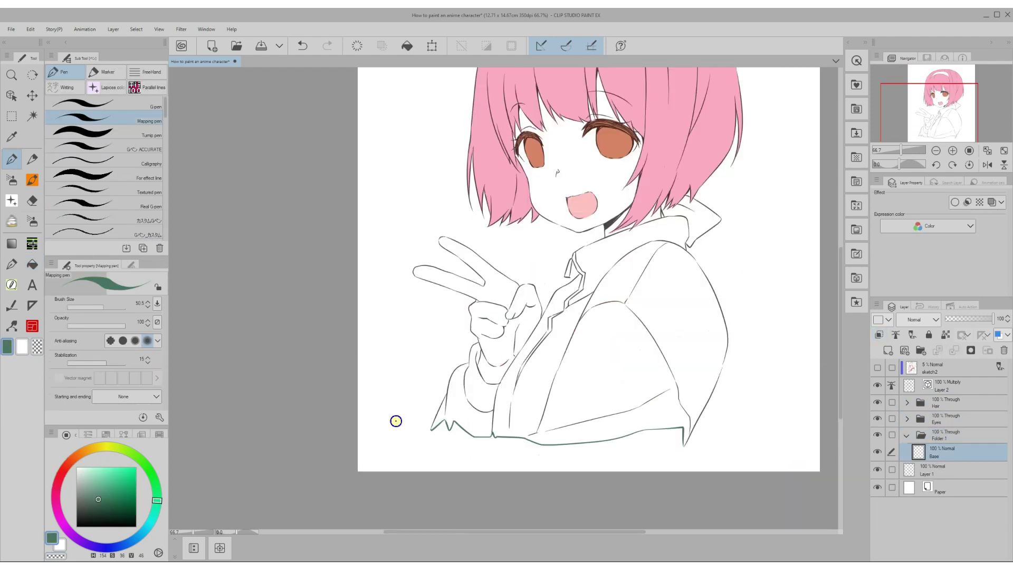
{"action": "mouse_move", "coordinate": [396, 421]}
{"action": "left_mouse_down"}
{"action": "mouse_move", "coordinate": [464, 439]}
{"action": "mouse_move", "coordinate": [542, 427]}
{"action": "left_mouse_up"}
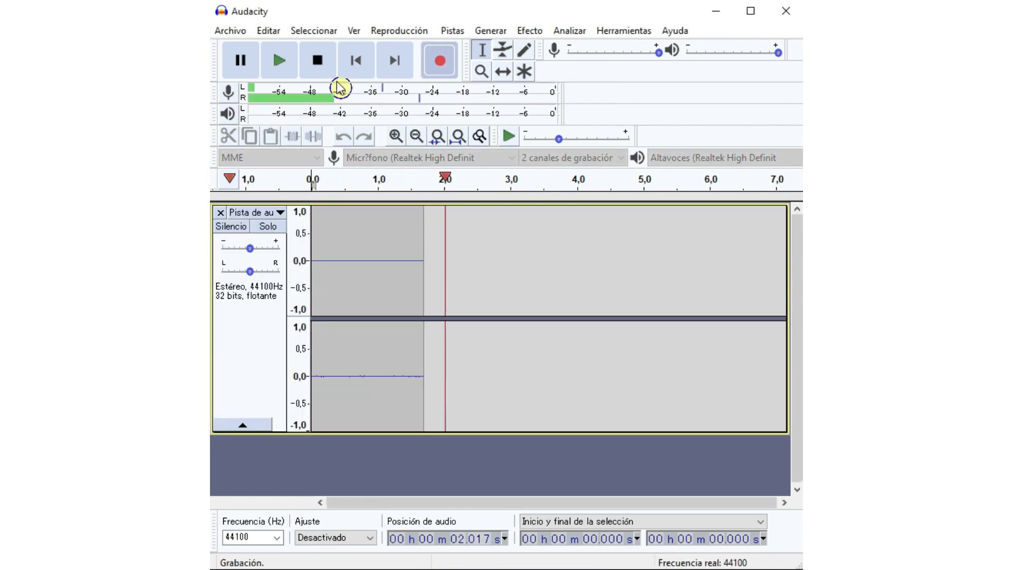
Step: Stop recording, delete the 0.929–1.904 s stretch, and resume recording from the clip's end
{"action": "left_click", "coordinate": [319, 62]}
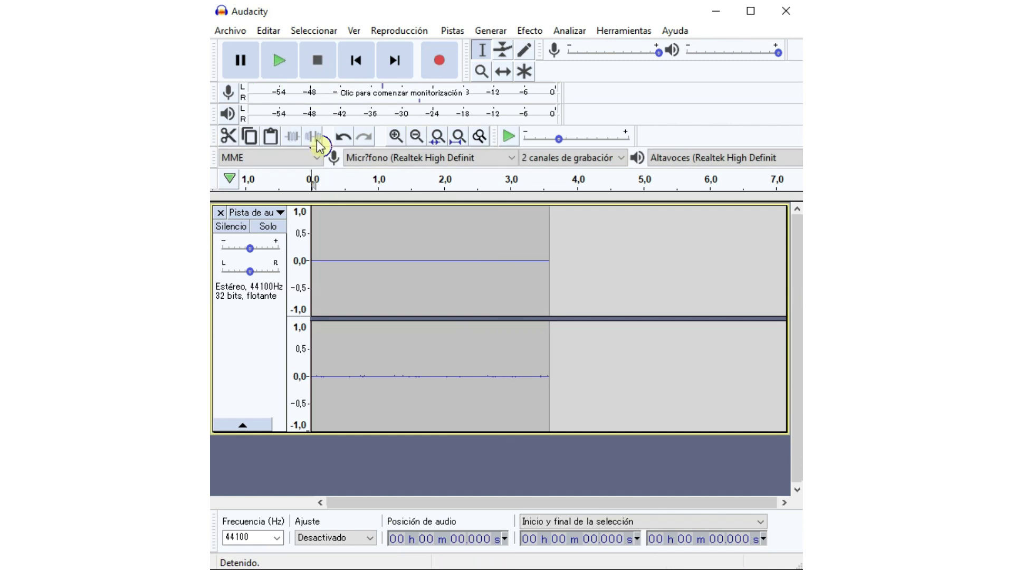
{"action": "left_click_drag", "start_coordinate": [374, 220], "coordinate": [437, 234]}
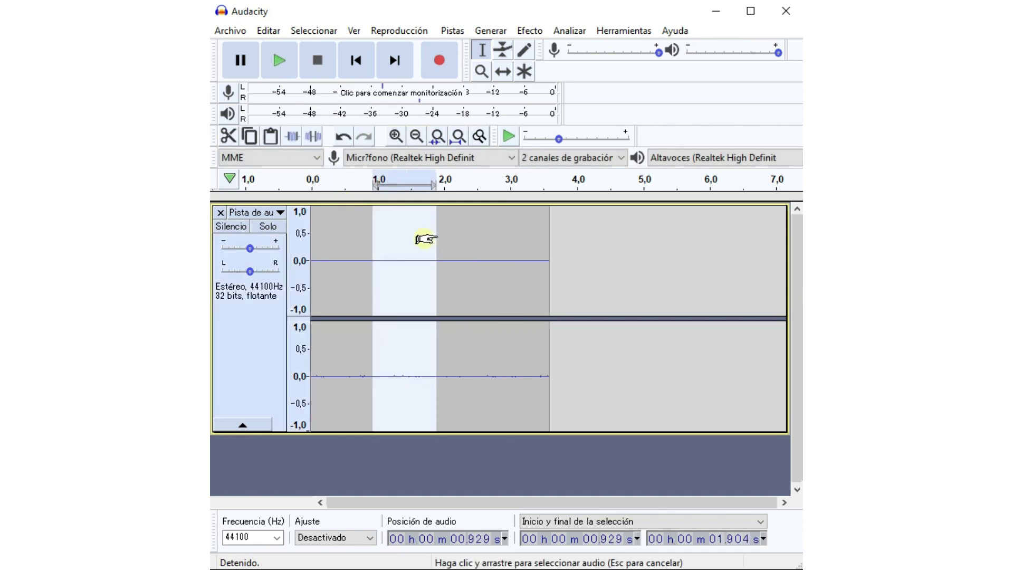
{"action": "key", "text": "Delete"}
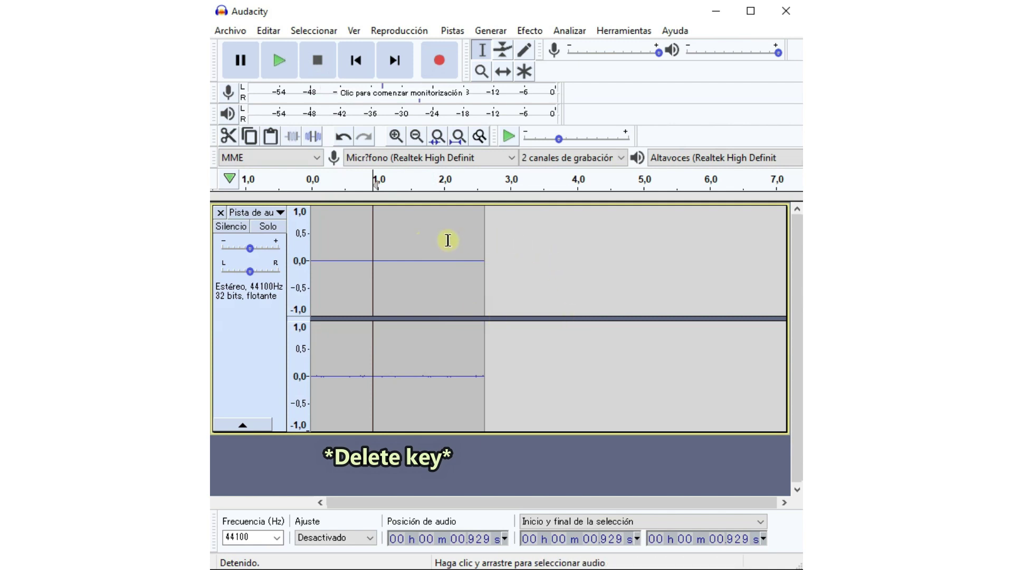
{"action": "left_click", "coordinate": [448, 240]}
{"action": "left_click", "coordinate": [486, 227]}
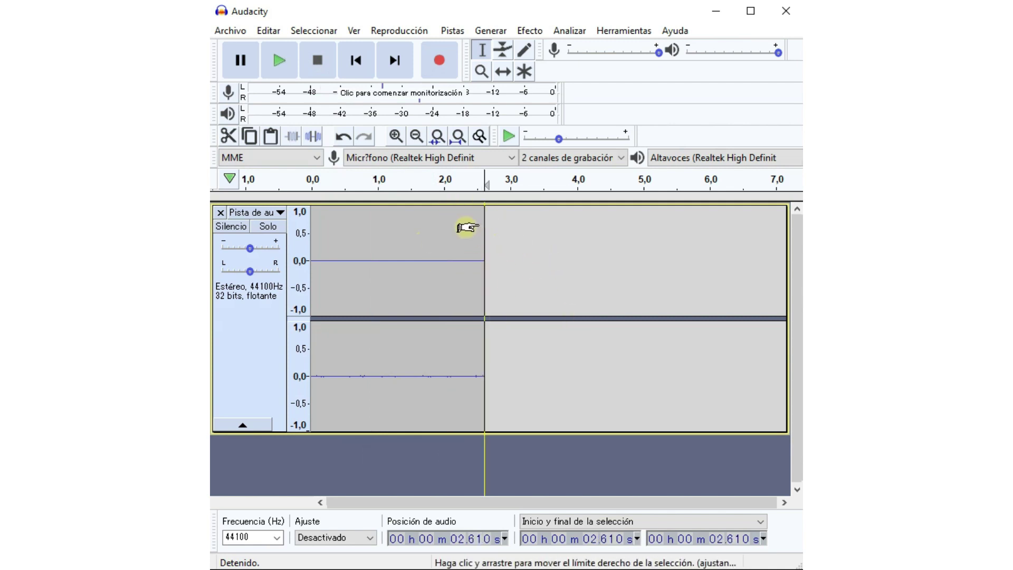
{"action": "left_click", "coordinate": [444, 67]}
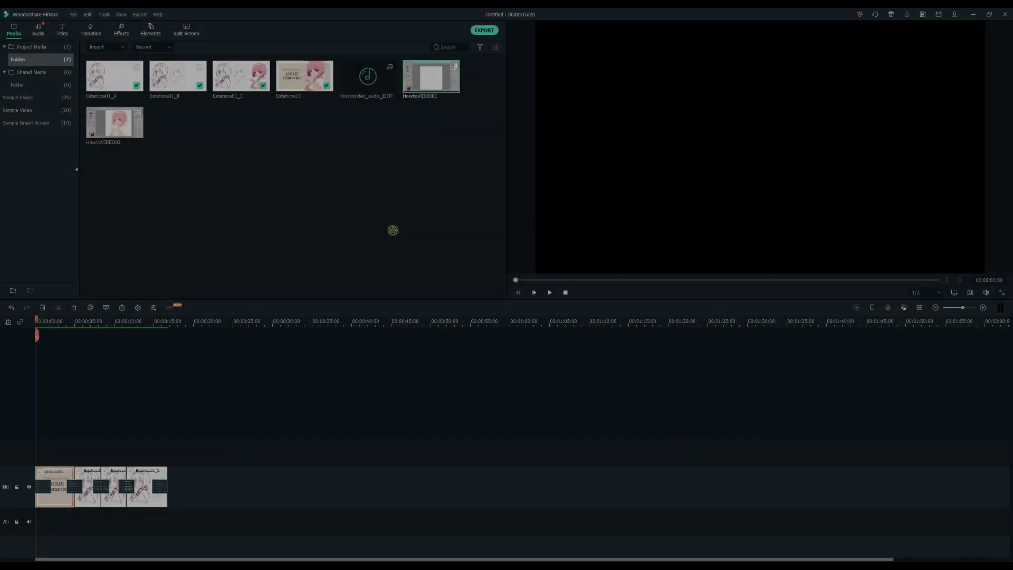
Step: Add HowtoVIDEO01 after the stills, keeping project resolution instead of its 2560 x 1400
{"action": "left_click_drag", "start_coordinate": [394, 228], "coordinate": [173, 483]}
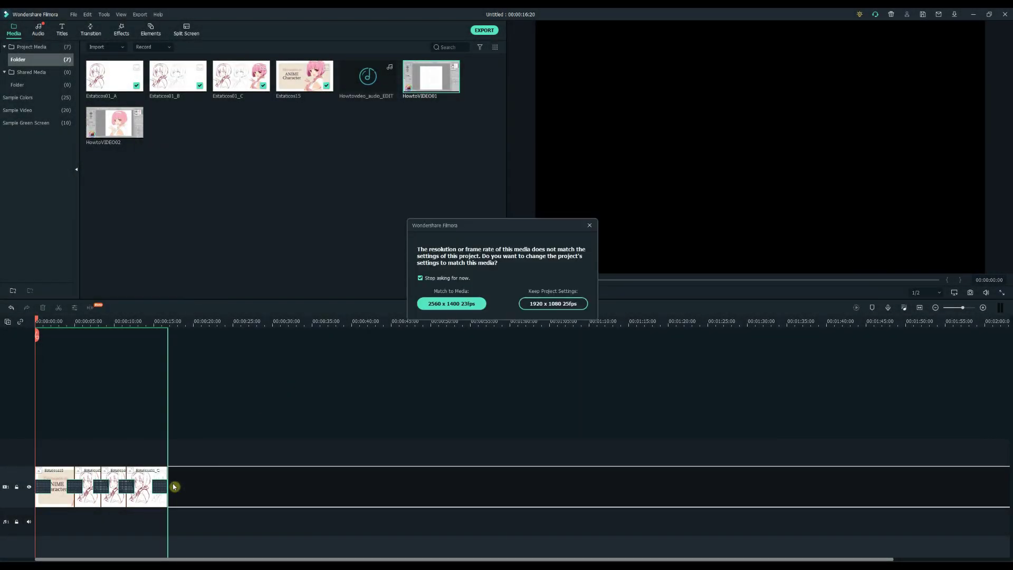
{"action": "left_click", "coordinate": [541, 304]}
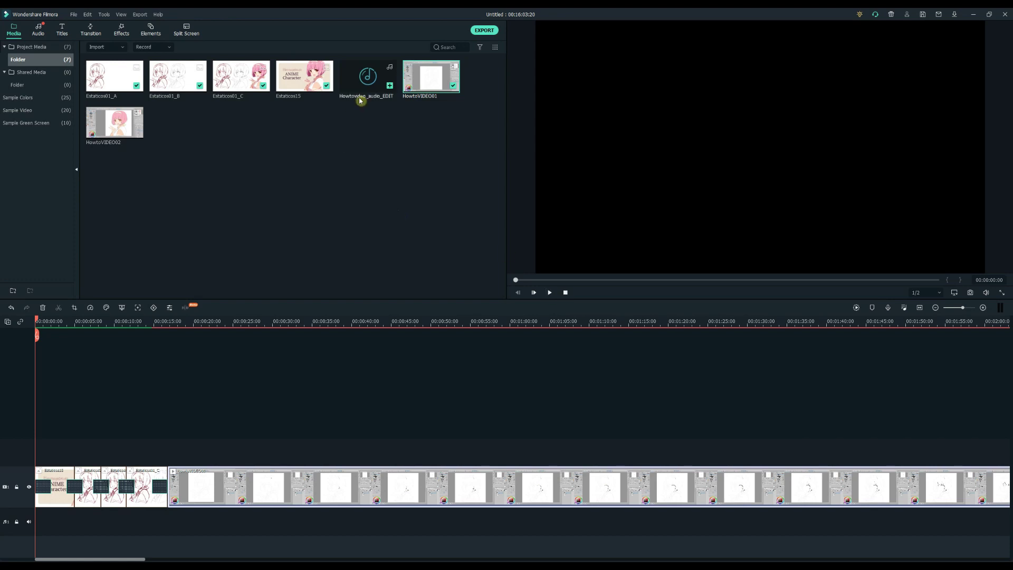
Step: Place Howtovideo_audio_EDIT on the audio track, split it at 00:00:05 and push the second piece later
{"action": "left_click_drag", "start_coordinate": [354, 109], "coordinate": [177, 491]}
{"action": "left_click_drag", "start_coordinate": [127, 523], "coordinate": [80, 517]}
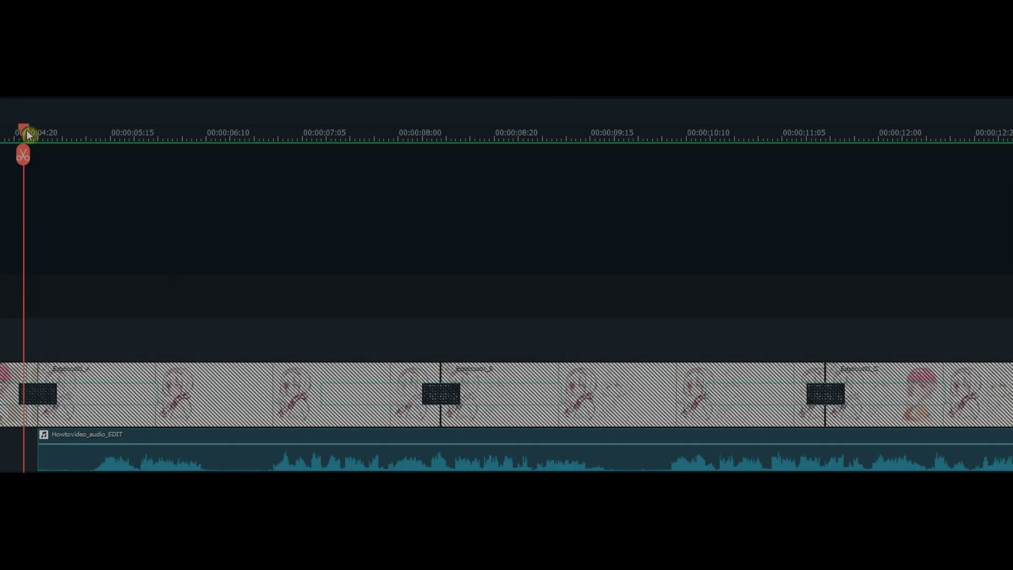
{"action": "left_click_drag", "start_coordinate": [24, 131], "coordinate": [93, 133]}
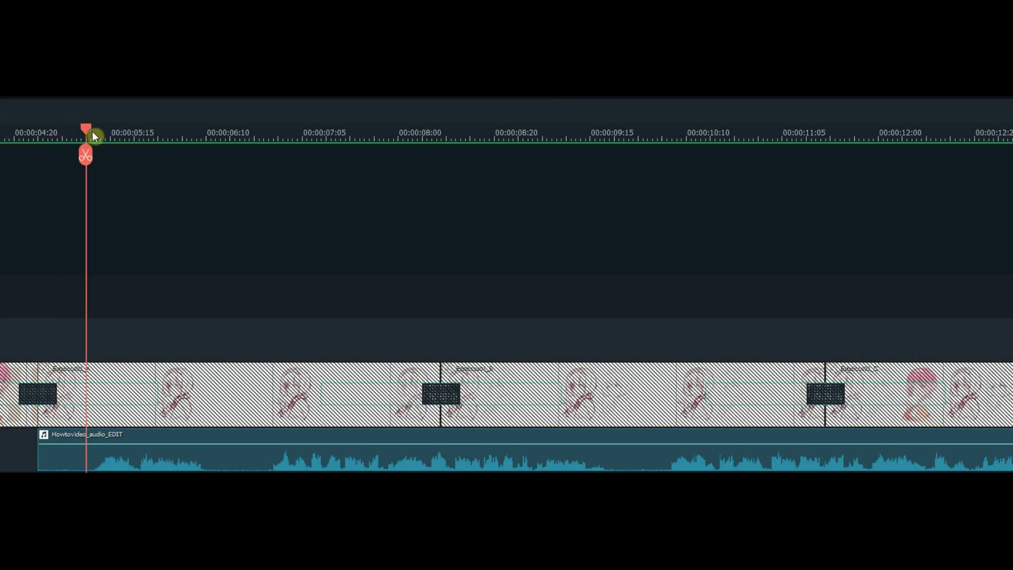
{"action": "left_click", "coordinate": [118, 156]}
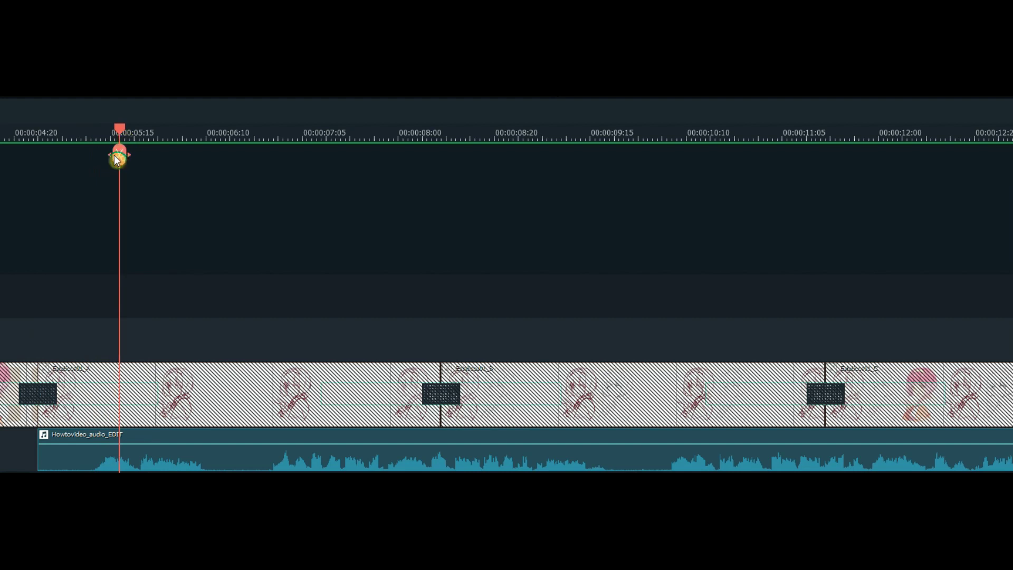
{"action": "left_click_drag", "start_coordinate": [229, 442], "coordinate": [343, 450]}
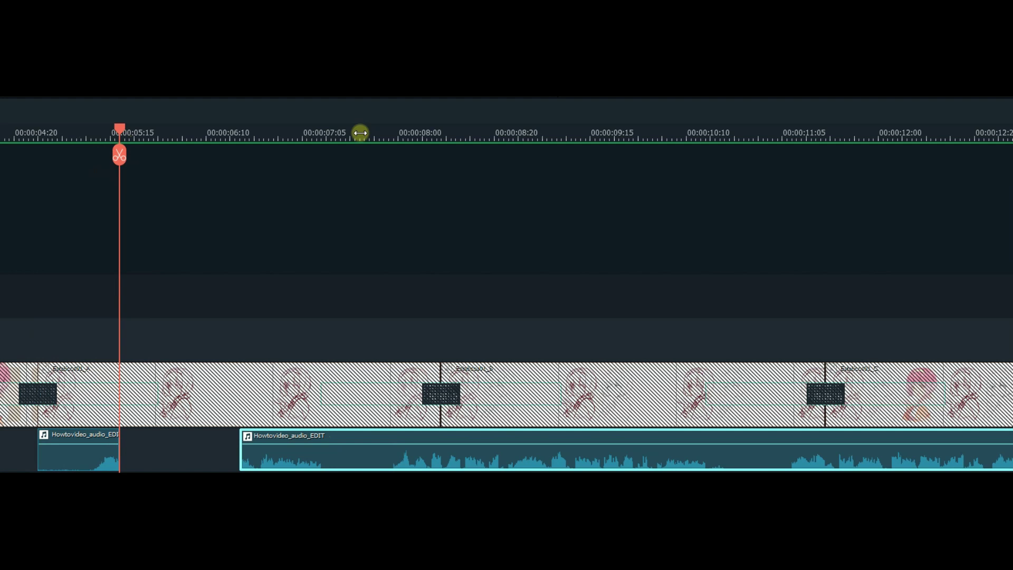
{"action": "left_click_drag", "start_coordinate": [361, 133], "coordinate": [431, 143]}
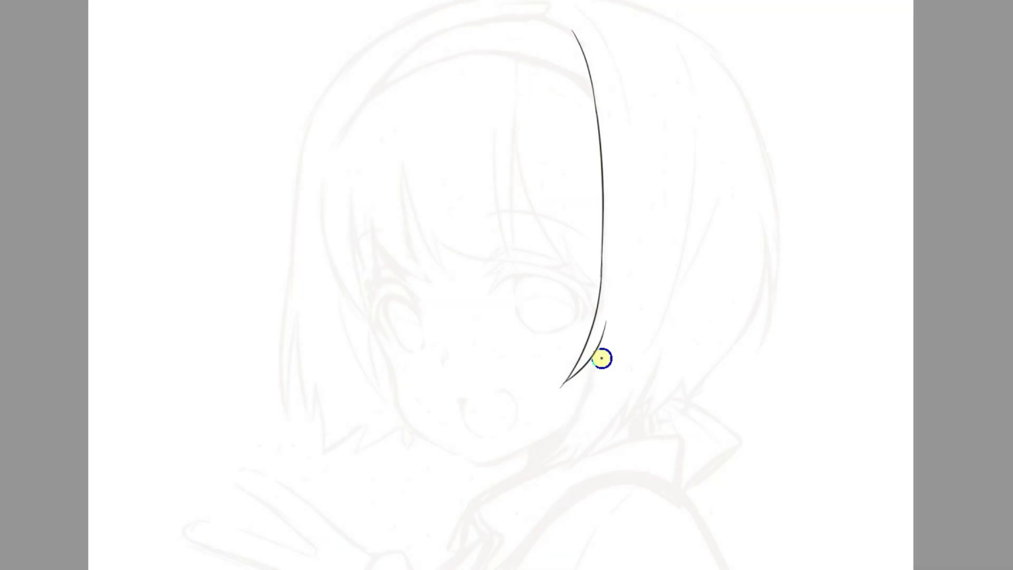
Step: Trace the sketch with strokes for hair strands, eye outlines, lashes, bangs, collar and hairband
{"action": "left_click_drag", "start_coordinate": [590, 375], "coordinate": [598, 348]}
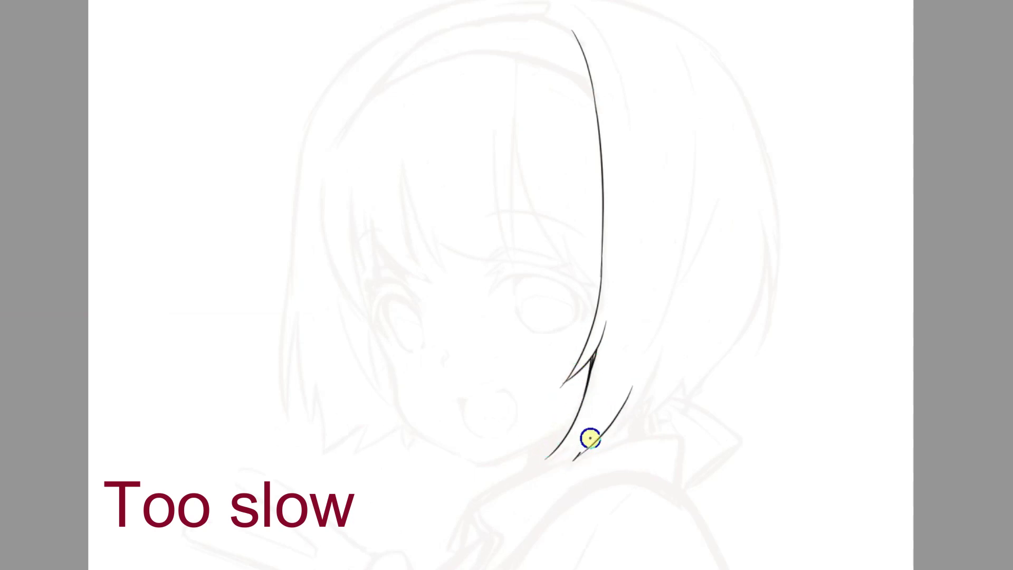
{"action": "left_click_drag", "start_coordinate": [614, 432], "coordinate": [658, 357]}
{"action": "mouse_move", "coordinate": [506, 252]}
{"action": "left_mouse_down"}
{"action": "mouse_move", "coordinate": [515, 286]}
{"action": "mouse_move", "coordinate": [544, 229]}
{"action": "mouse_move", "coordinate": [515, 257]}
{"action": "mouse_move", "coordinate": [385, 287]}
{"action": "left_mouse_up"}
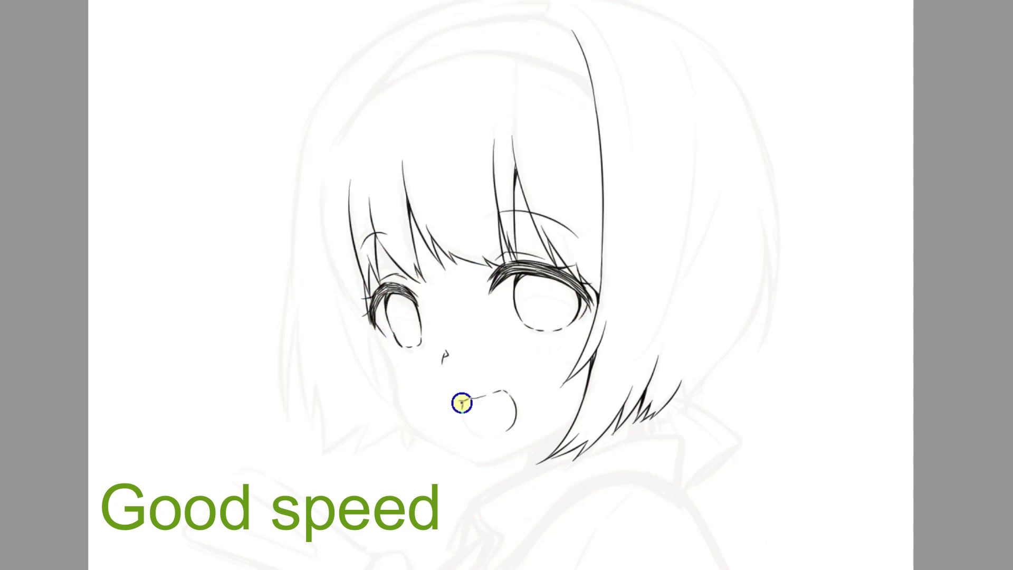
{"action": "mouse_move", "coordinate": [650, 434]}
{"action": "left_mouse_down"}
{"action": "mouse_move", "coordinate": [678, 435]}
{"action": "mouse_move", "coordinate": [296, 324]}
{"action": "mouse_move", "coordinate": [378, 357]}
{"action": "mouse_move", "coordinate": [431, 62]}
{"action": "left_mouse_up"}
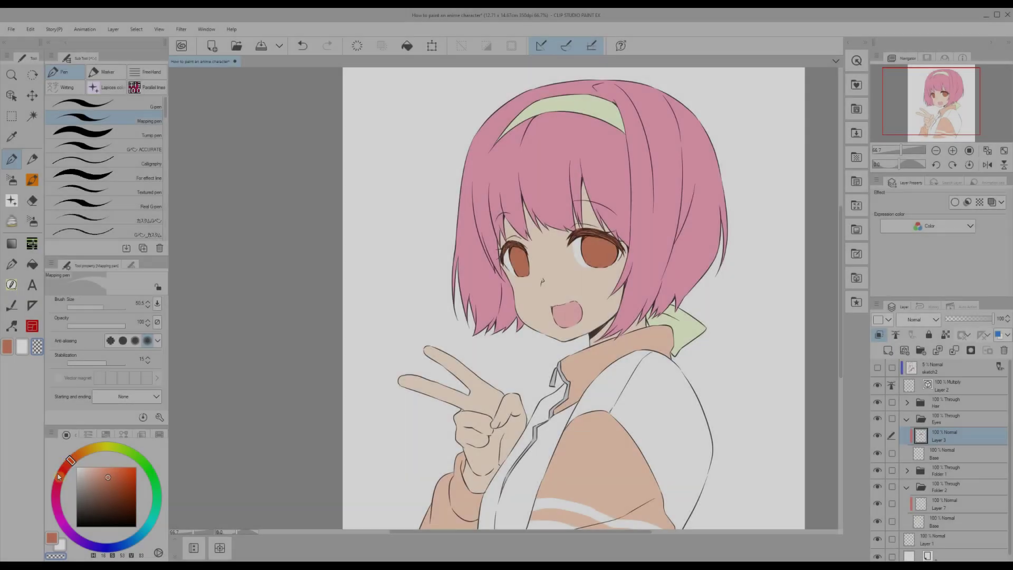
Step: Pick a darker brown, clip the Shadow layer to the layer below, and shade the eyes
{"action": "left_click", "coordinate": [59, 480]}
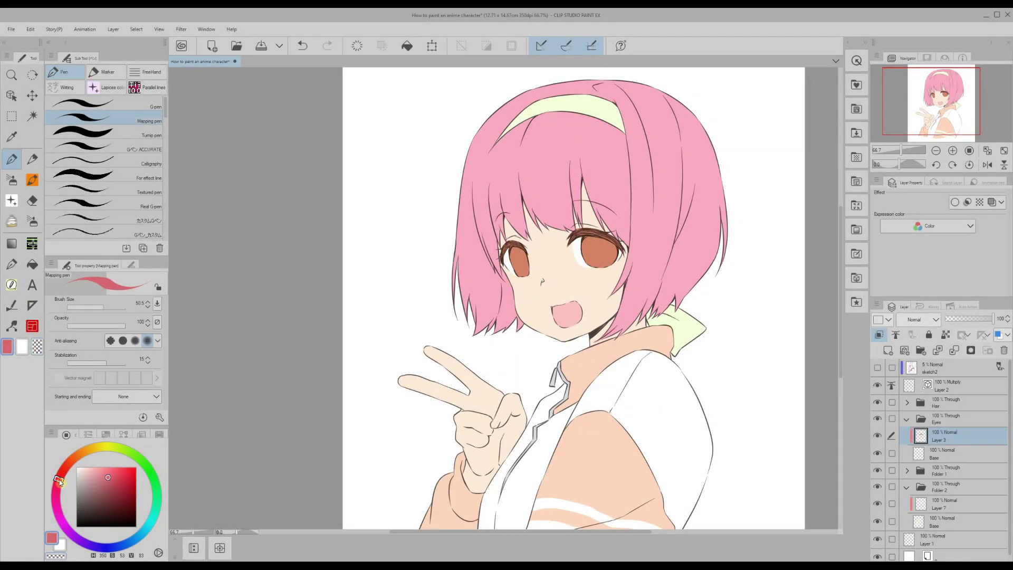
{"action": "left_click_drag", "start_coordinate": [101, 480], "coordinate": [105, 486]}
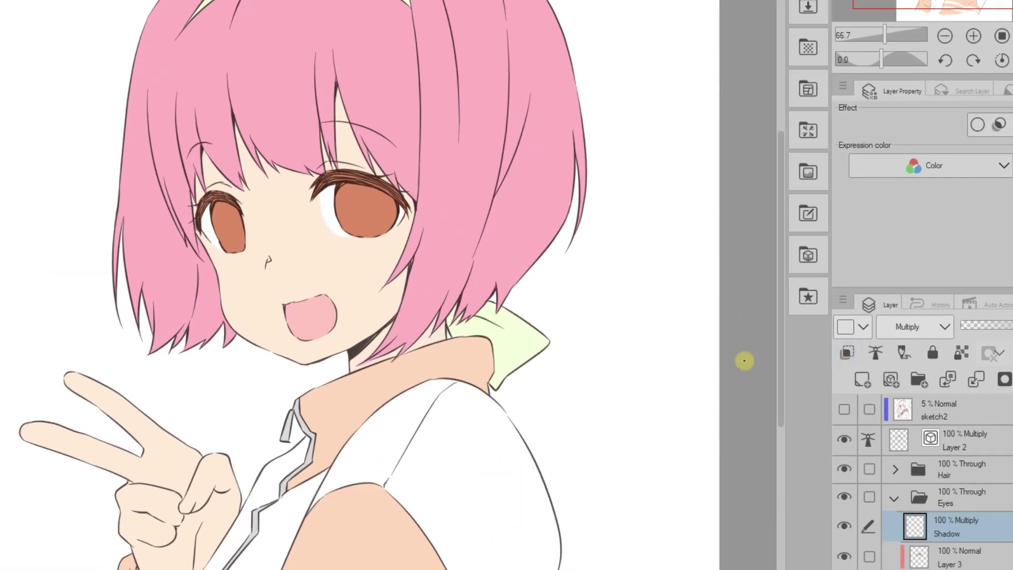
{"action": "key", "text": "ctrl+alt+g"}
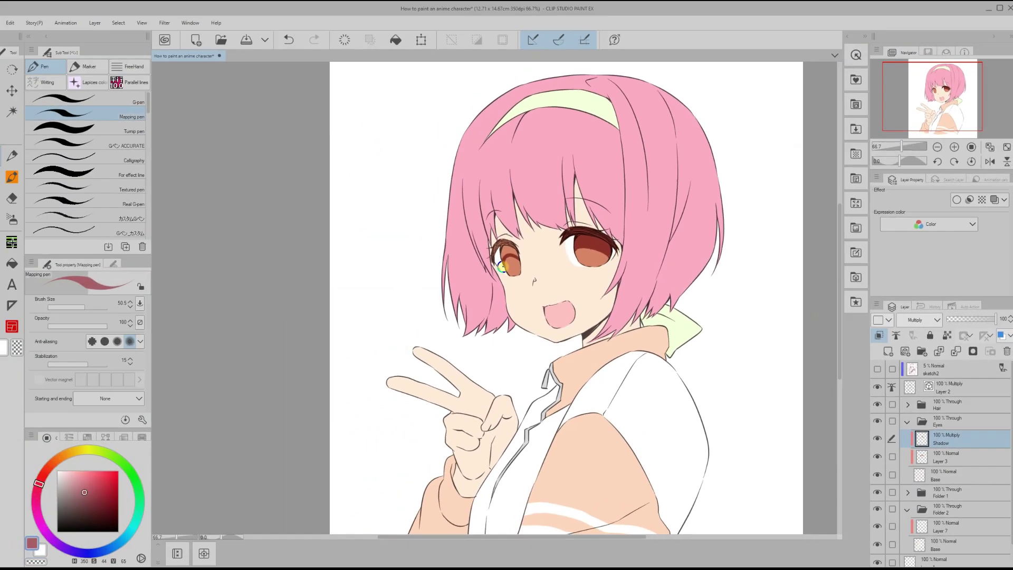
{"action": "left_click_drag", "start_coordinate": [204, 219], "coordinate": [245, 215]}
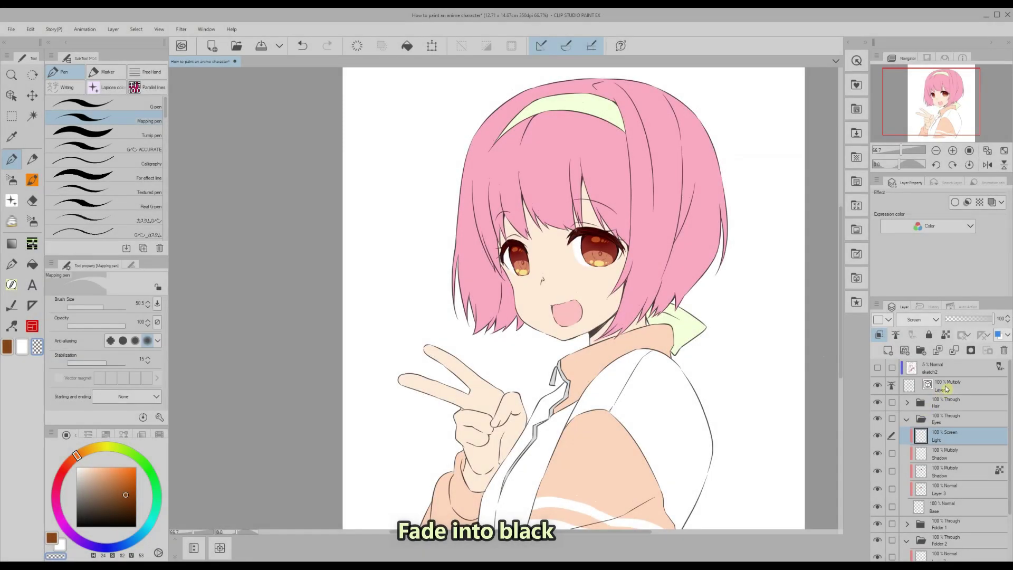
Step: Add a new layer above Layer 2 and fill shadow over the wrist and sleeve
{"action": "left_click", "coordinate": [919, 380]}
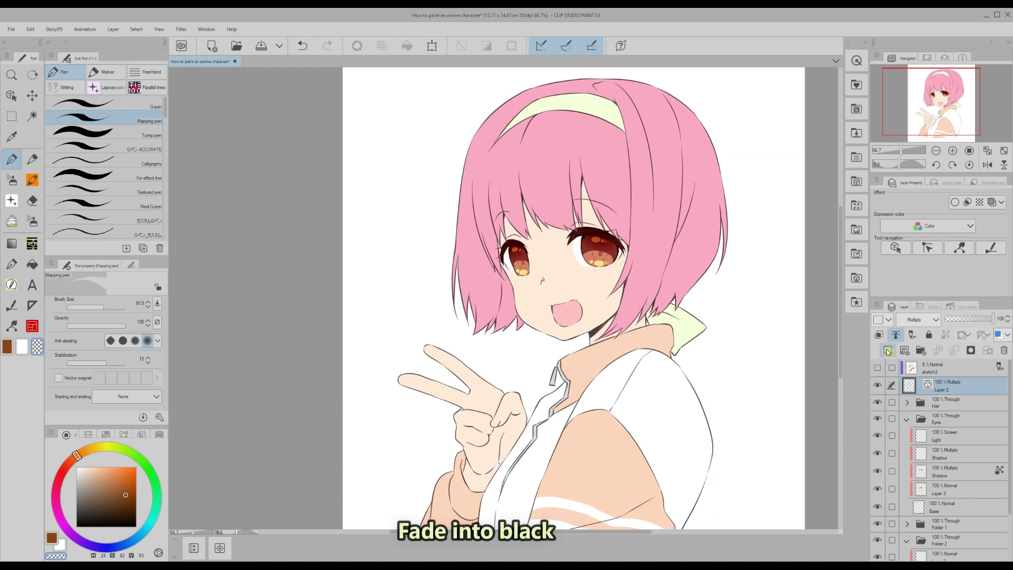
{"action": "left_click", "coordinate": [889, 351]}
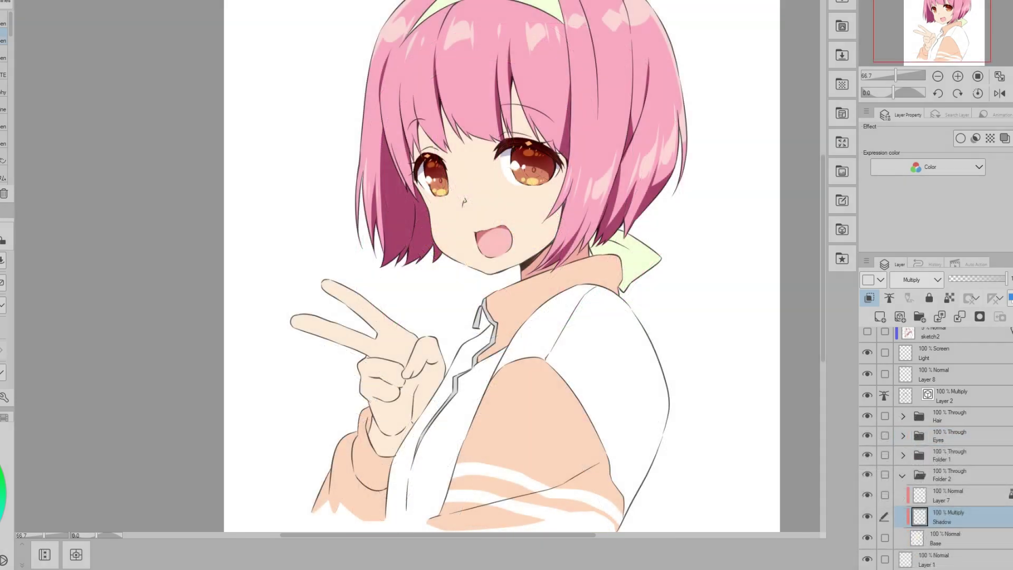
{"action": "left_click", "coordinate": [378, 378]}
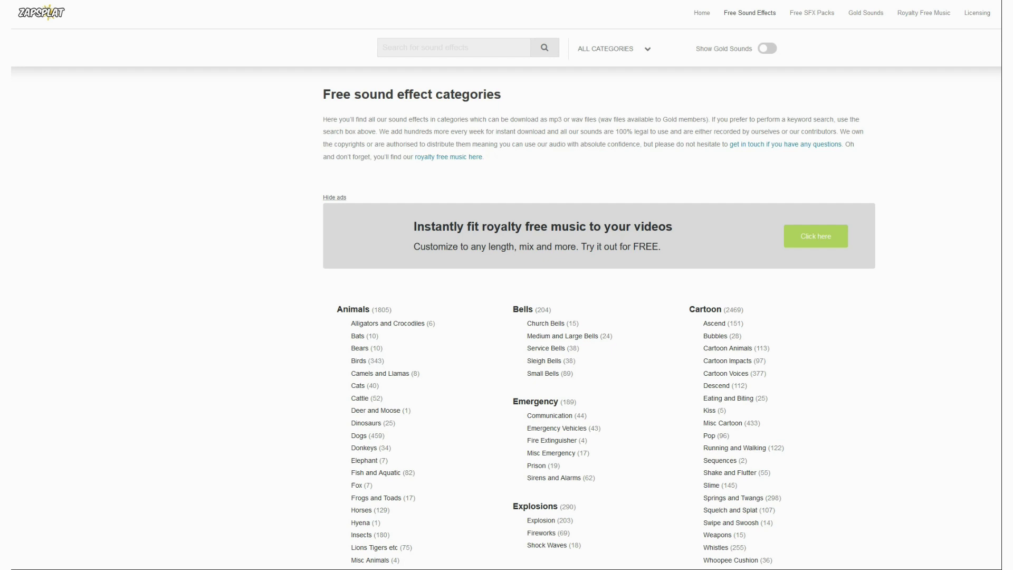
Step: Scroll the ZapSplat categories and open Explosion (203) under Explosions
{"action": "scroll", "coordinate": [507, 295], "scroll_direction": "down", "scroll_amount": 2}
{"action": "scroll", "coordinate": [507, 298], "scroll_direction": "down", "scroll_amount": 3}
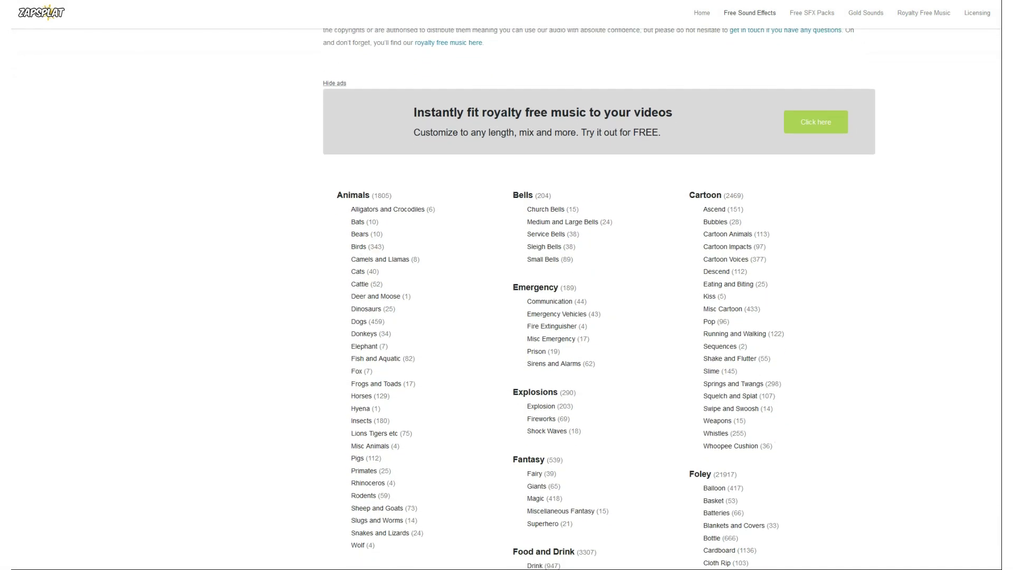
{"action": "scroll", "coordinate": [507, 298], "scroll_direction": "down", "scroll_amount": 2}
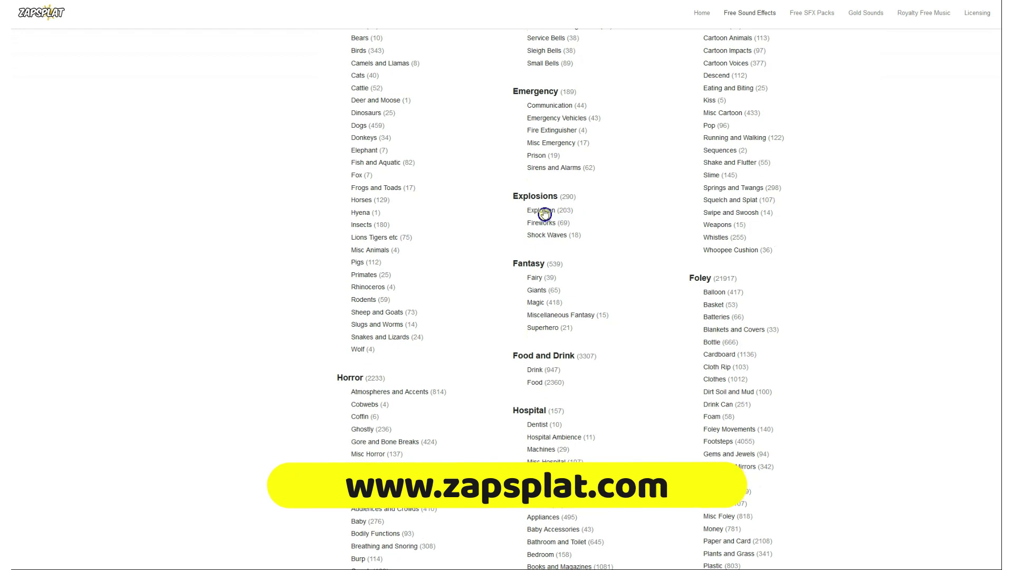
{"action": "left_click", "coordinate": [544, 211]}
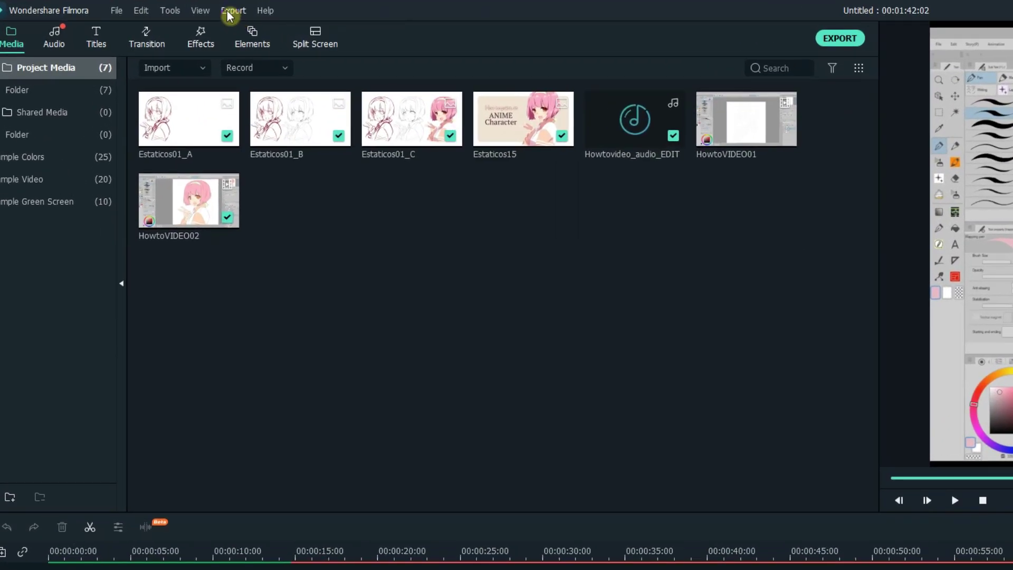
Step: Create an MP4 video with resolution set to 1920x1080 in Settings, and start the export
{"action": "left_click", "coordinate": [229, 12]}
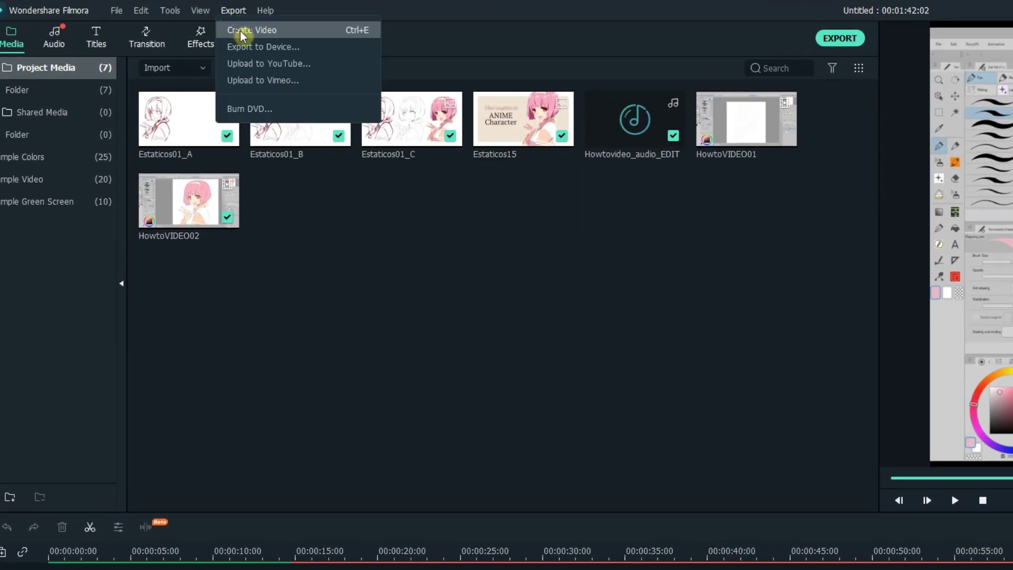
{"action": "left_click", "coordinate": [241, 35]}
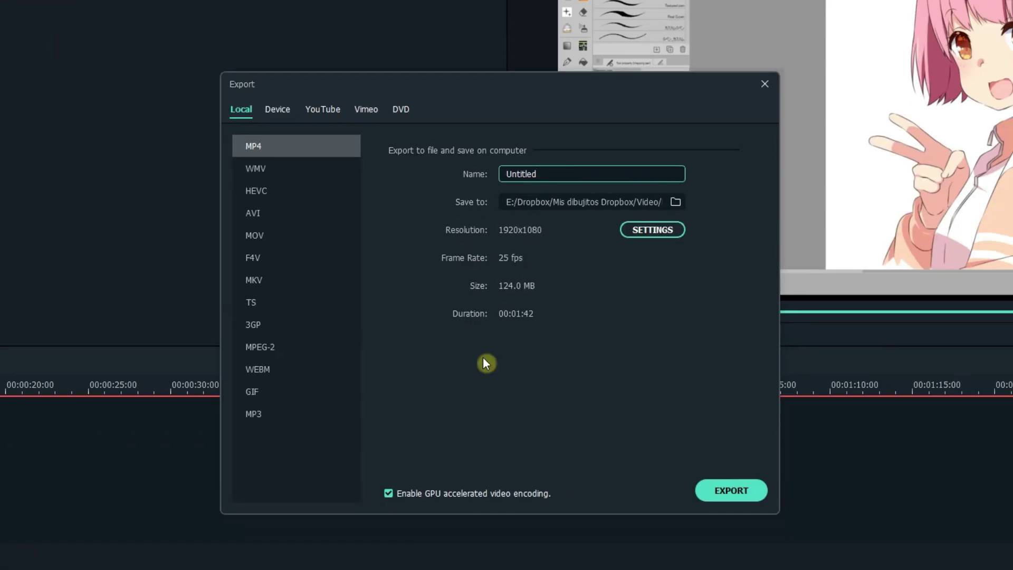
{"action": "left_click", "coordinate": [639, 232]}
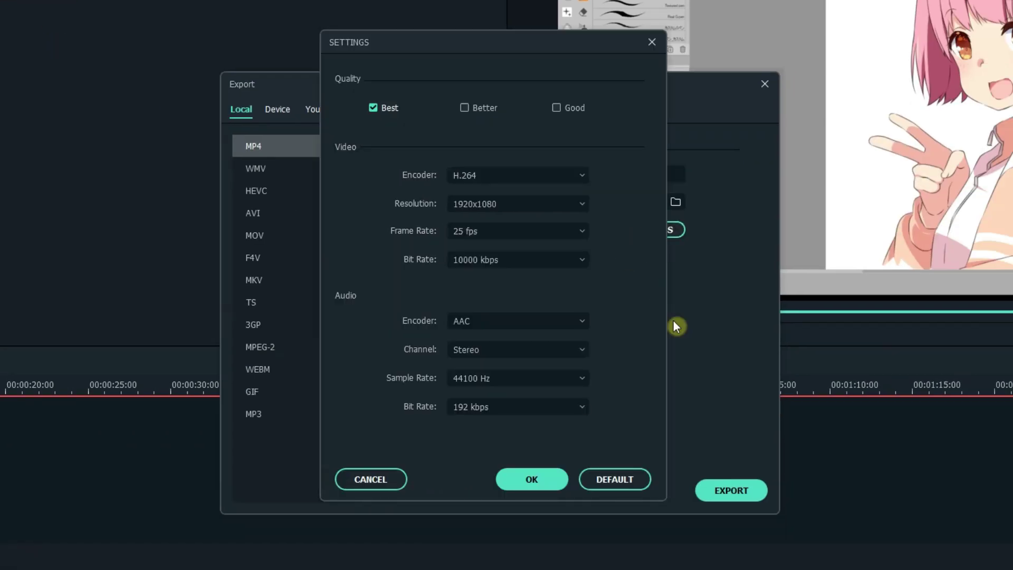
{"action": "left_click", "coordinate": [508, 204]}
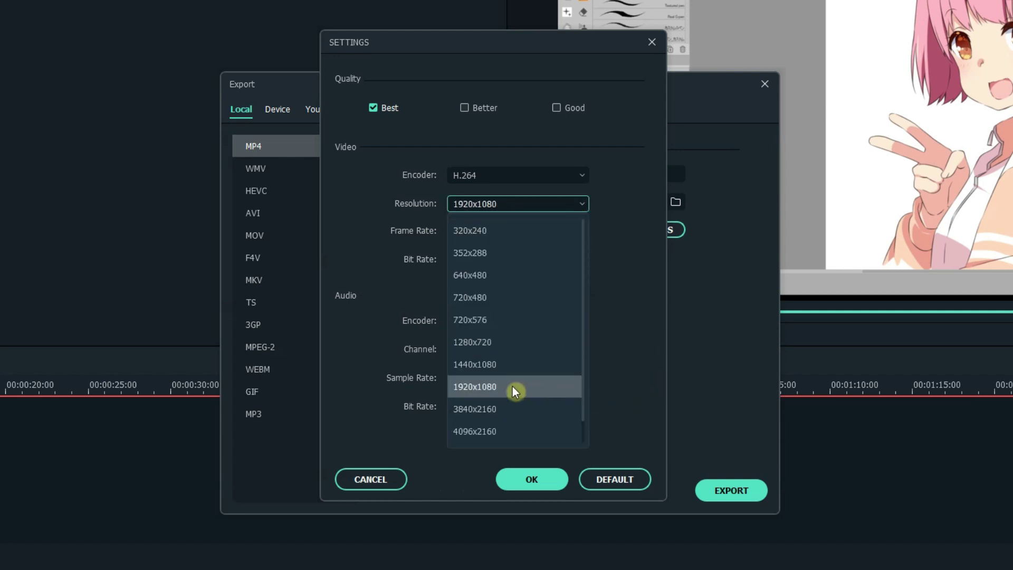
{"action": "left_click", "coordinate": [464, 390]}
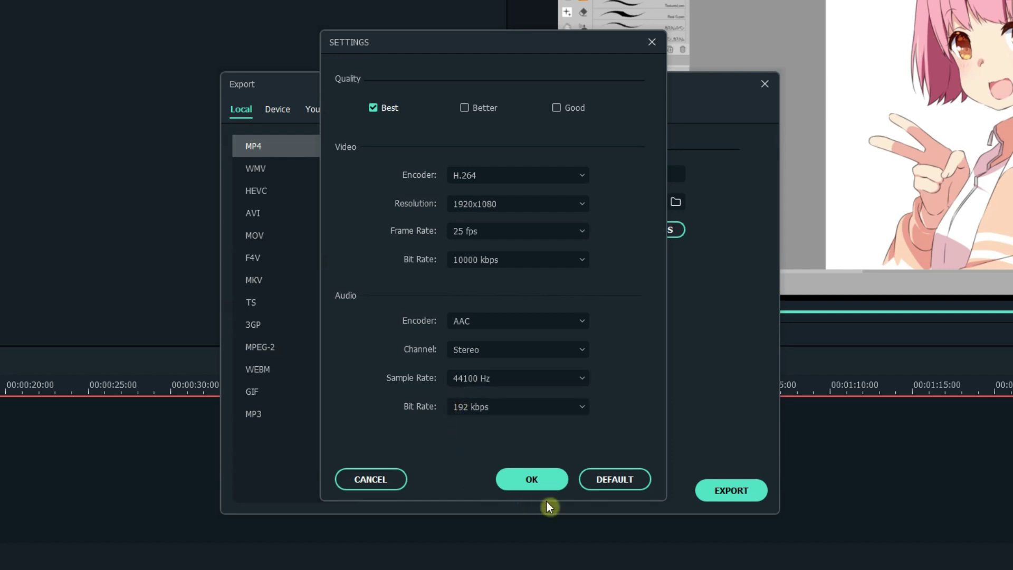
{"action": "left_click", "coordinate": [511, 487]}
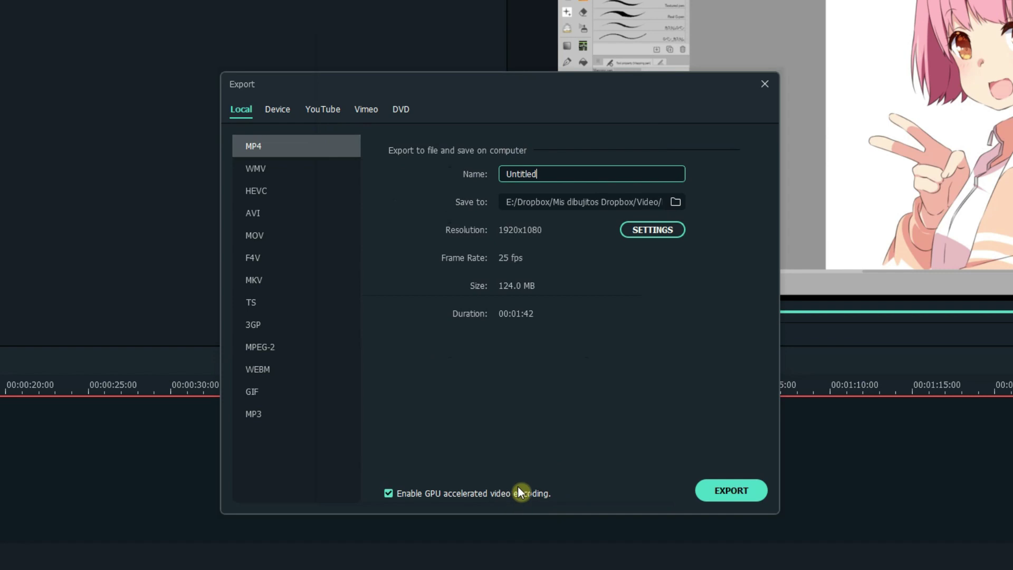
{"action": "left_click", "coordinate": [730, 490]}
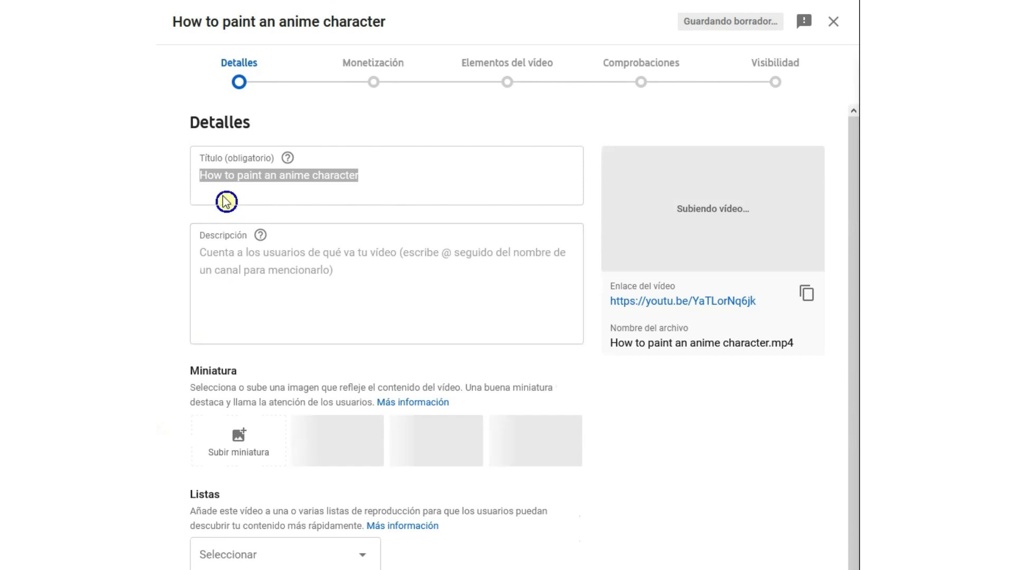
Step: Append '3 easy steps' to the video title and retype 'anime character' as 'ANIME CHARACTER'
{"action": "left_click", "coordinate": [213, 176]}
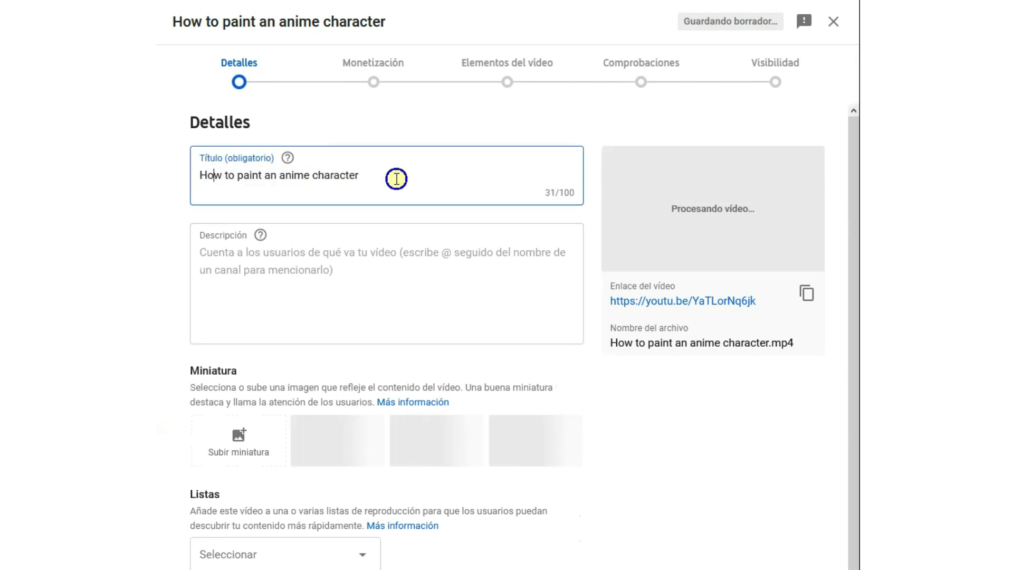
{"action": "left_click_drag", "start_coordinate": [396, 176], "coordinate": [201, 172]}
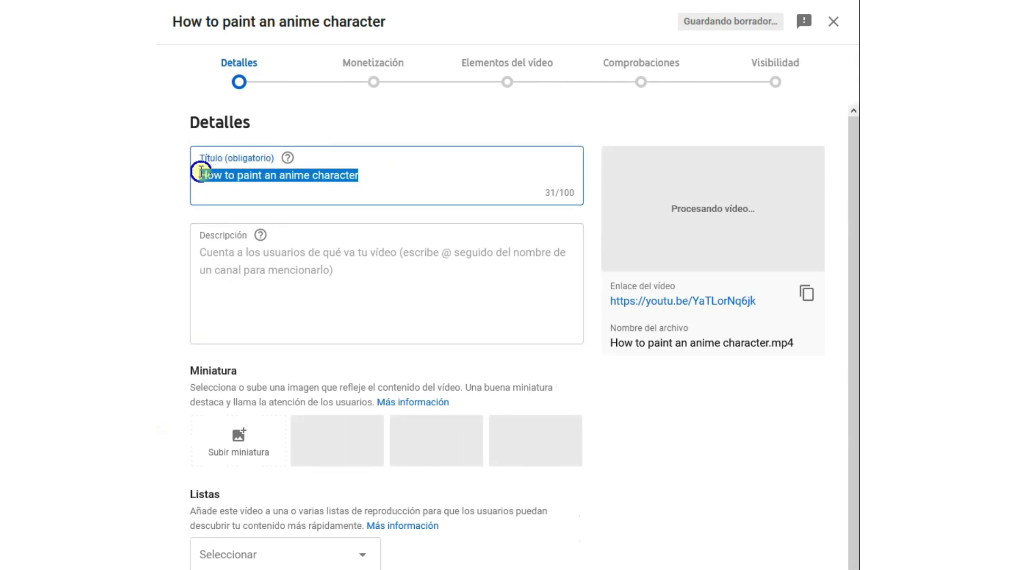
{"action": "left_click", "coordinate": [371, 177]}
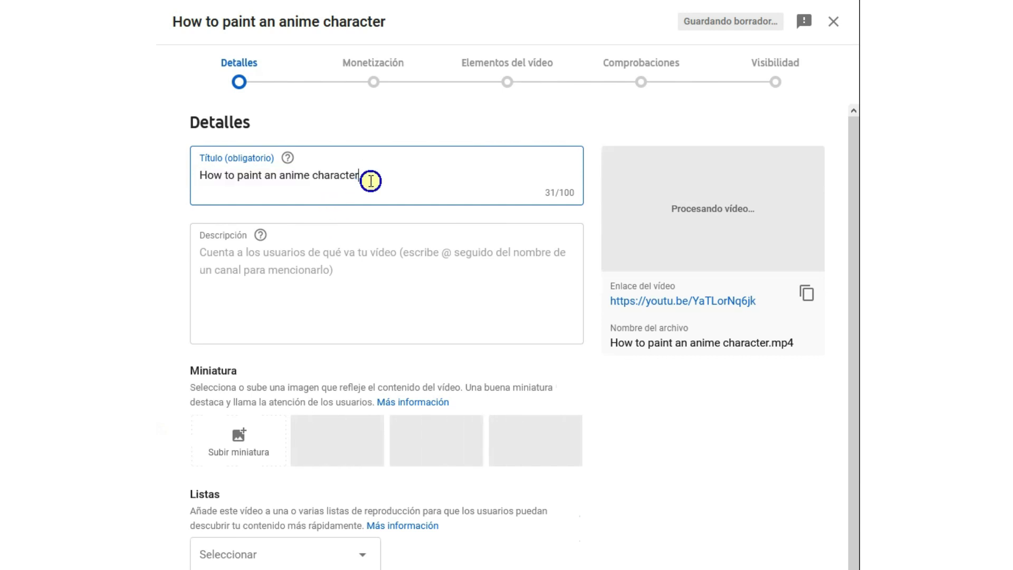
{"action": "left_click", "coordinate": [383, 177]}
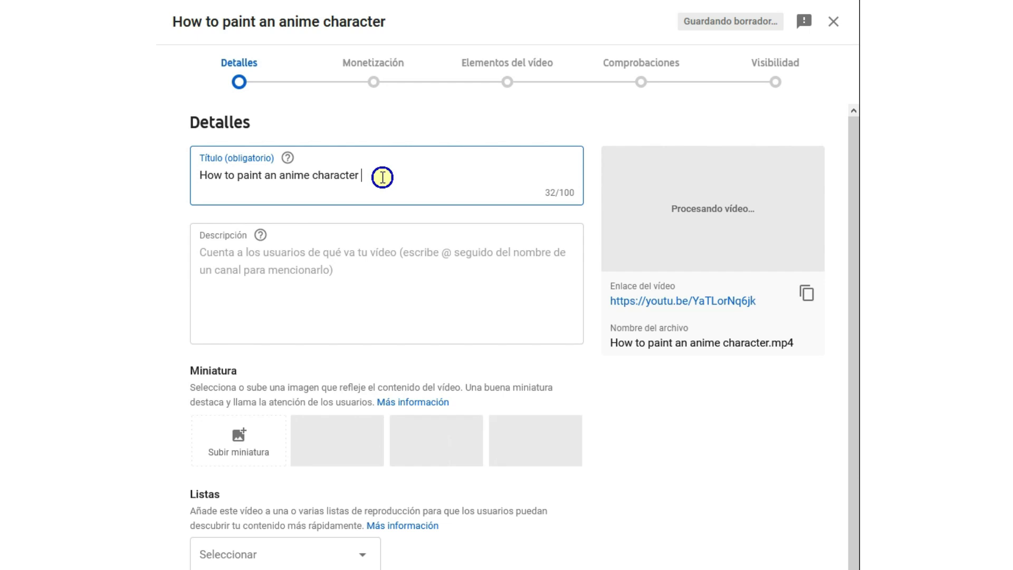
{"action": "type", "text": "3 easy steps."}
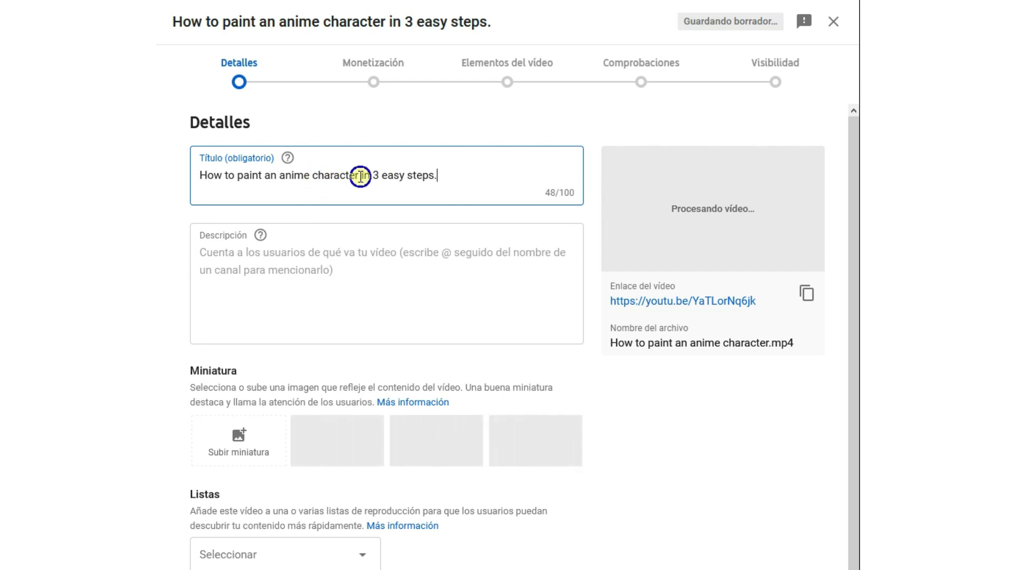
{"action": "left_click_drag", "start_coordinate": [360, 177], "coordinate": [283, 179]}
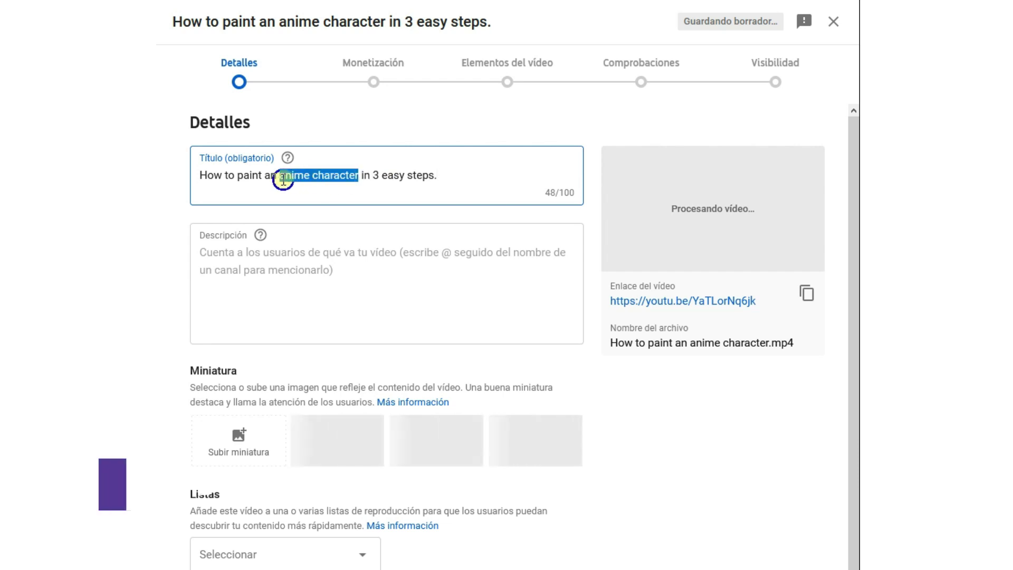
{"action": "type", "text": "ANIME CH"}
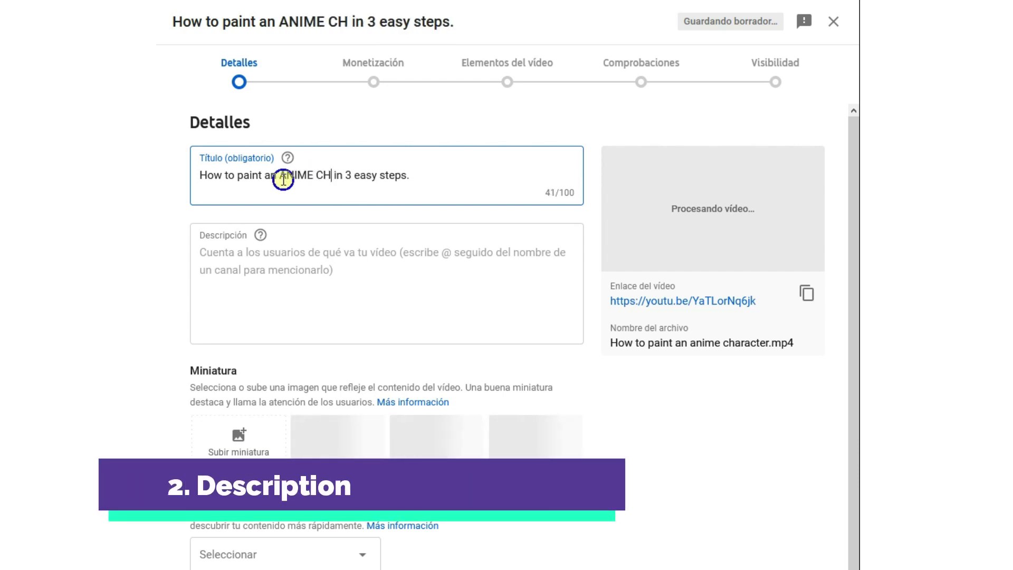
{"action": "type", "text": "ARACTER"}
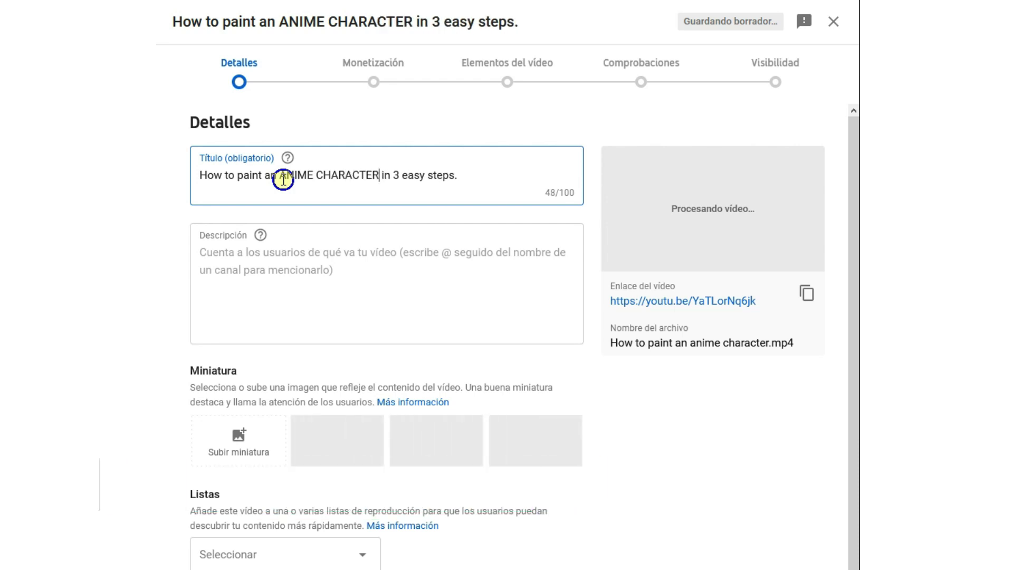
Step: Describe painting an anime character from inking to base color, then add 'Software used: Clip Studio'
{"action": "left_click", "coordinate": [225, 257]}
{"action": "type", "text": "On this video you will see t"}
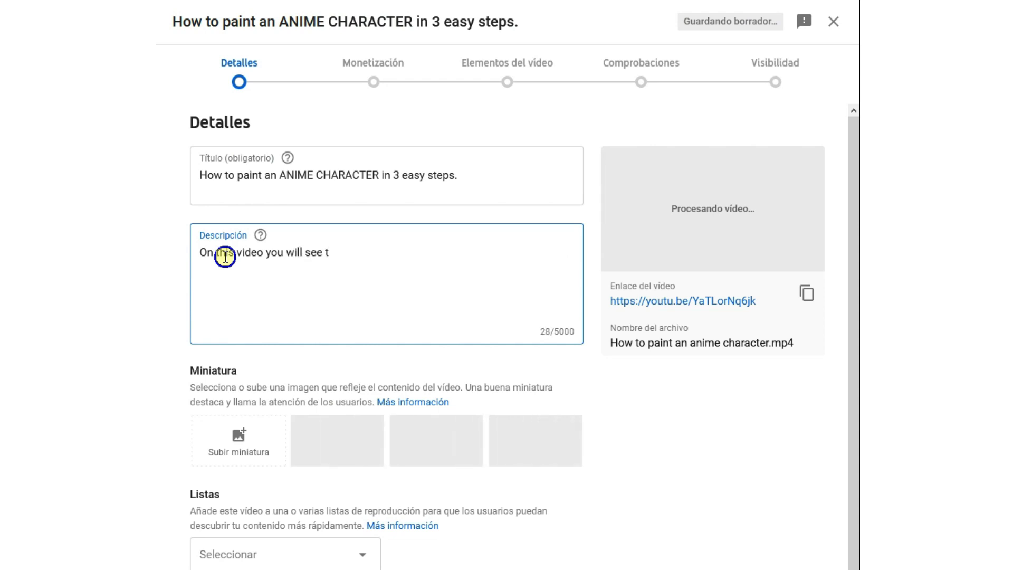
{"action": "type", "text": "he steps to paint an anime character"}
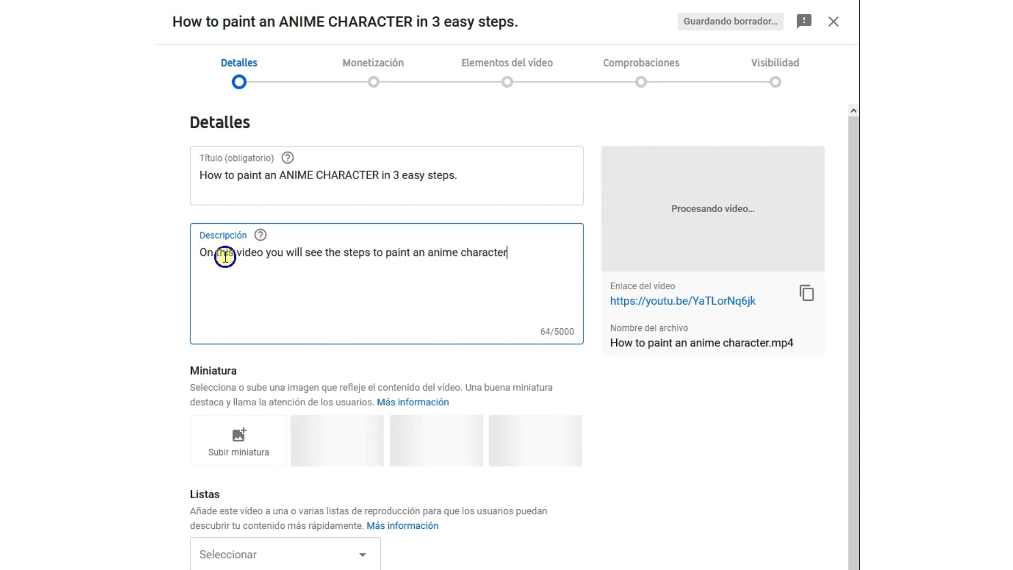
{"action": "type", "text": " from inking, to base color"}
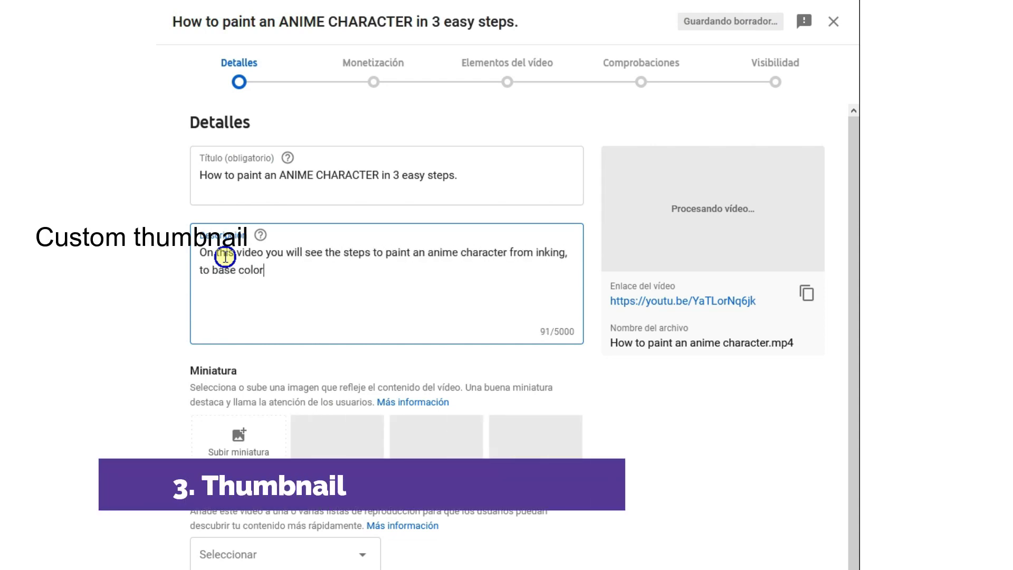
{"action": "type", "text": ", to final details."}
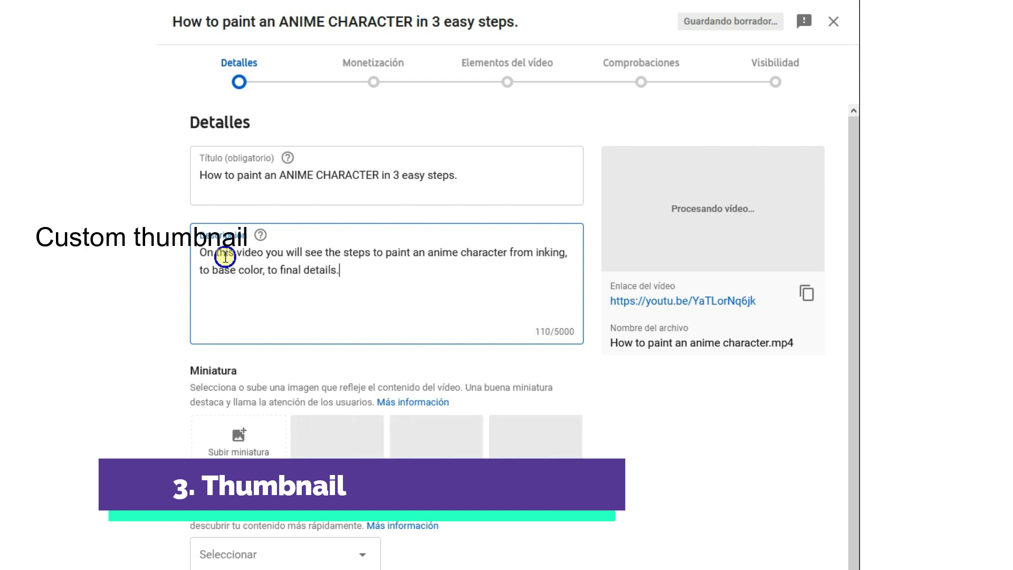
{"action": "key", "text": "Return"}
{"action": "key", "text": "Return"}
{"action": "type", "text": "Software used:"}
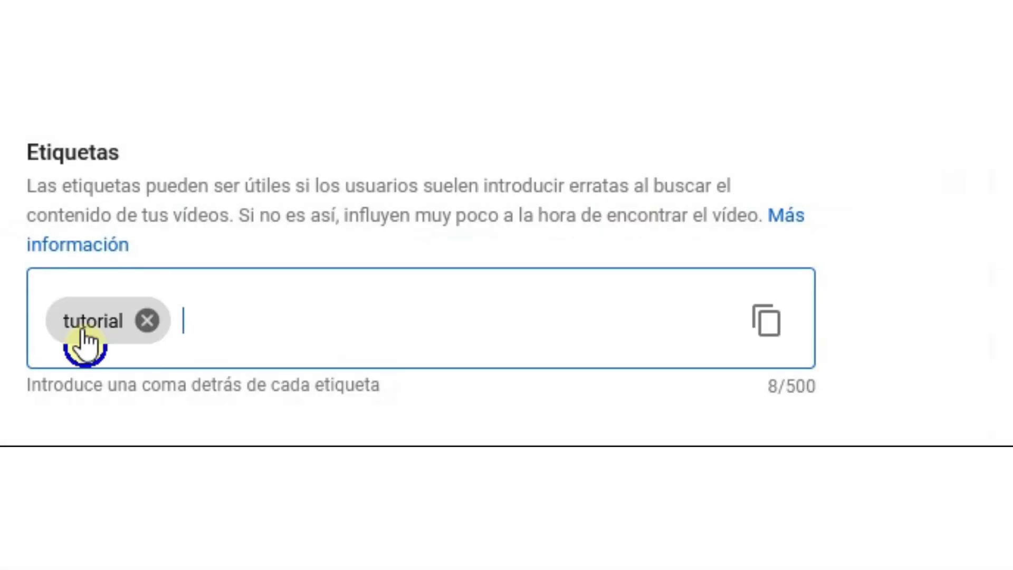
Step: Add the tags tutorial, art, anime, digital art tutorial and how to paint an anime character
{"action": "type", "text": "art,anie"}
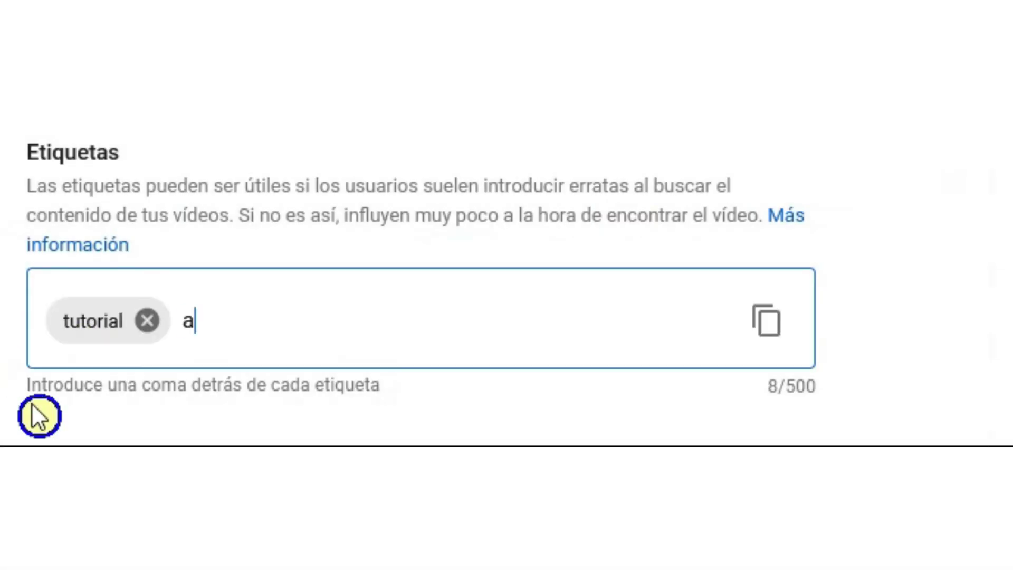
{"action": "key", "text": "BackSpace"}
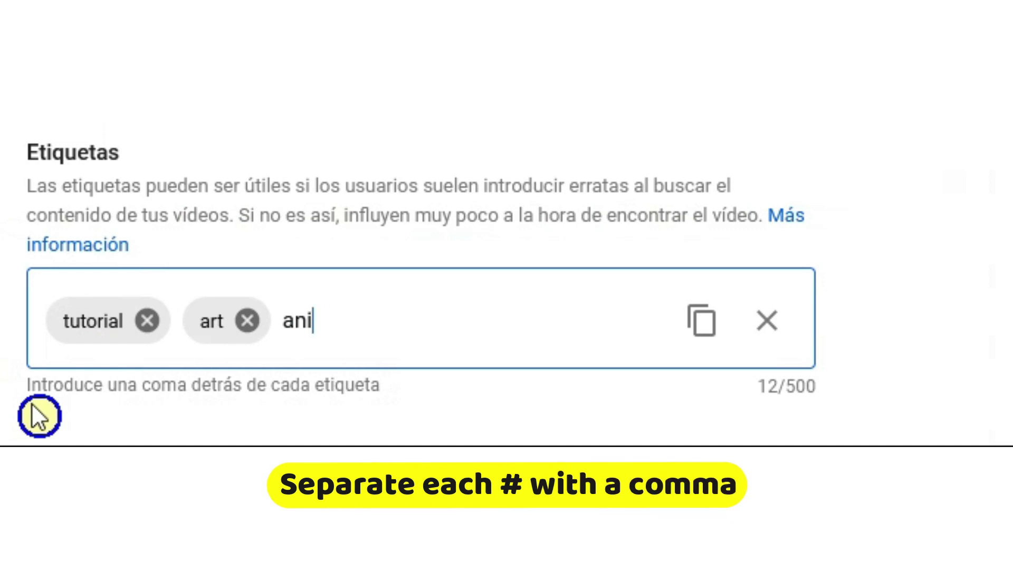
{"action": "type", "text": "me,digital"}
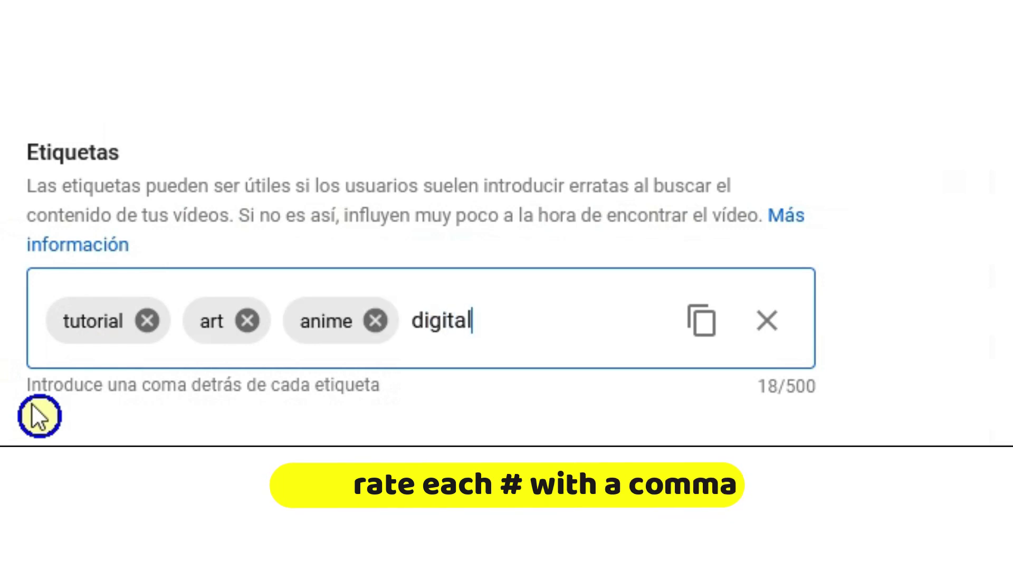
{"action": "type", "text": " art tutorial"}
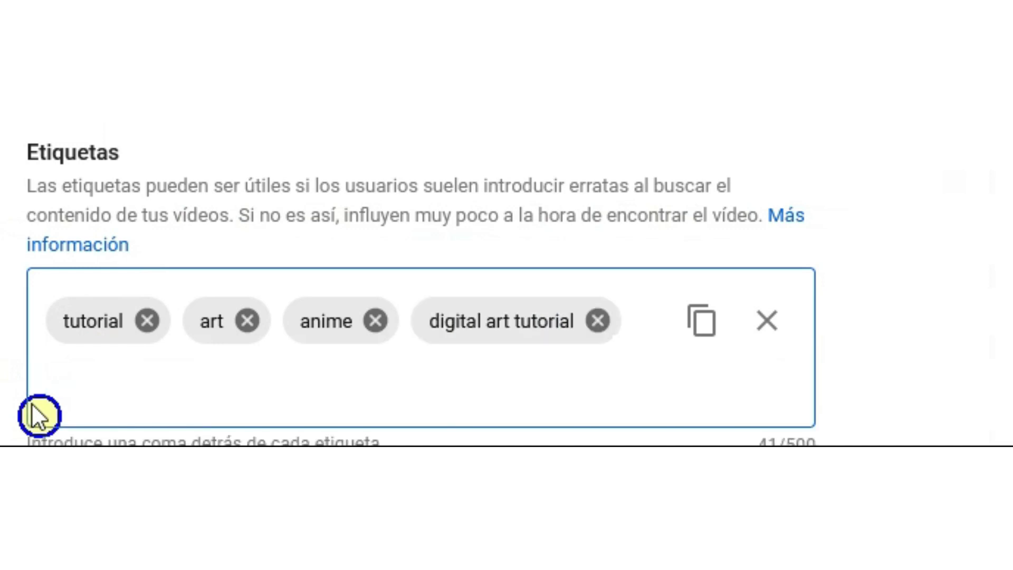
{"action": "type", "text": ",how to paint"}
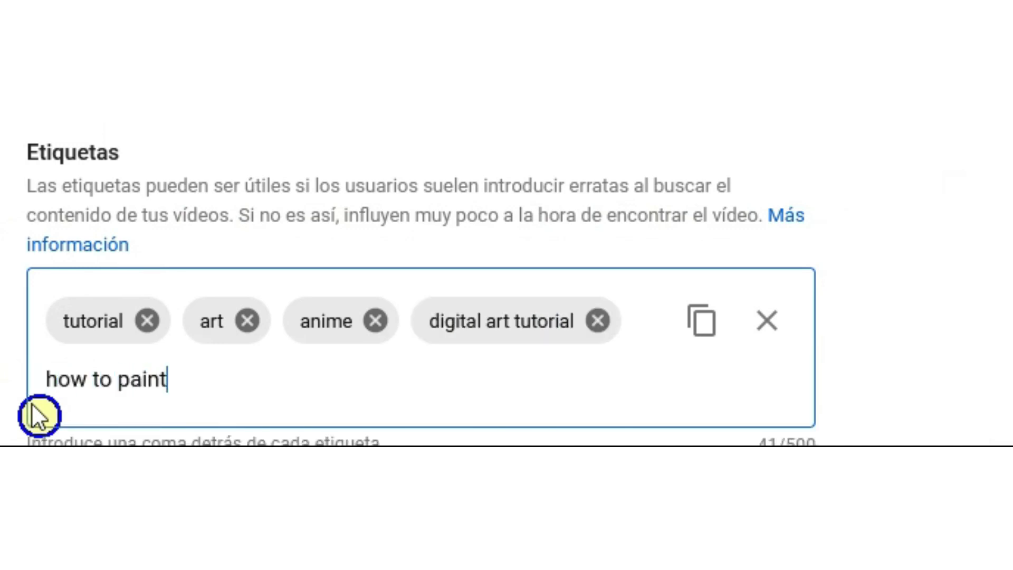
{"action": "type", "text": " an anime c"}
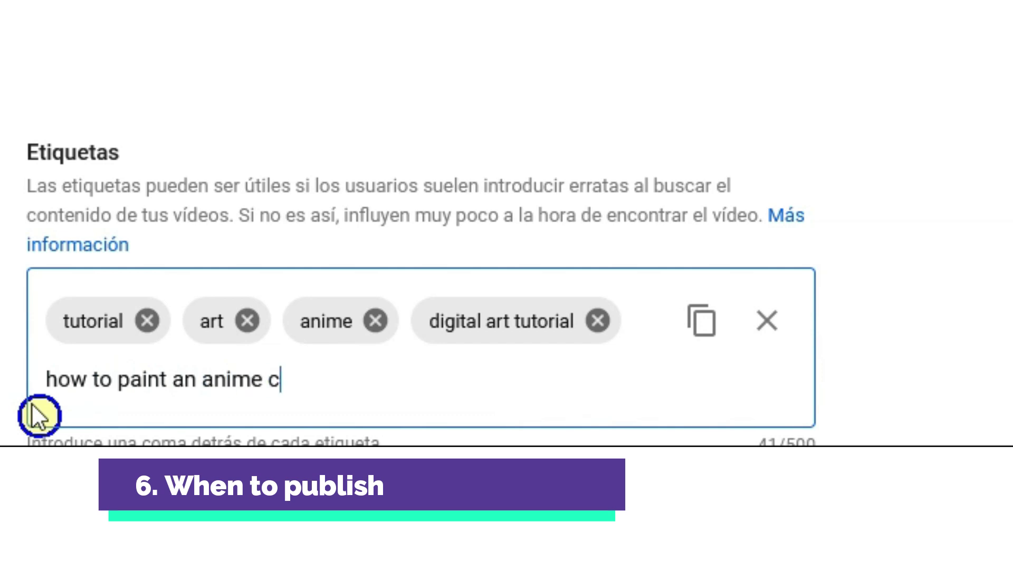
{"action": "type", "text": "haracter,"}
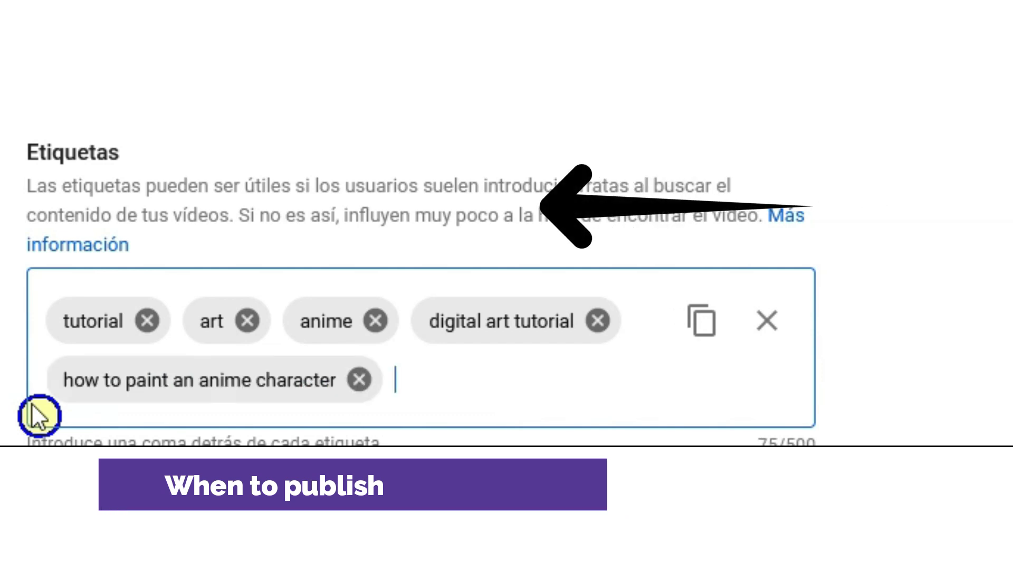